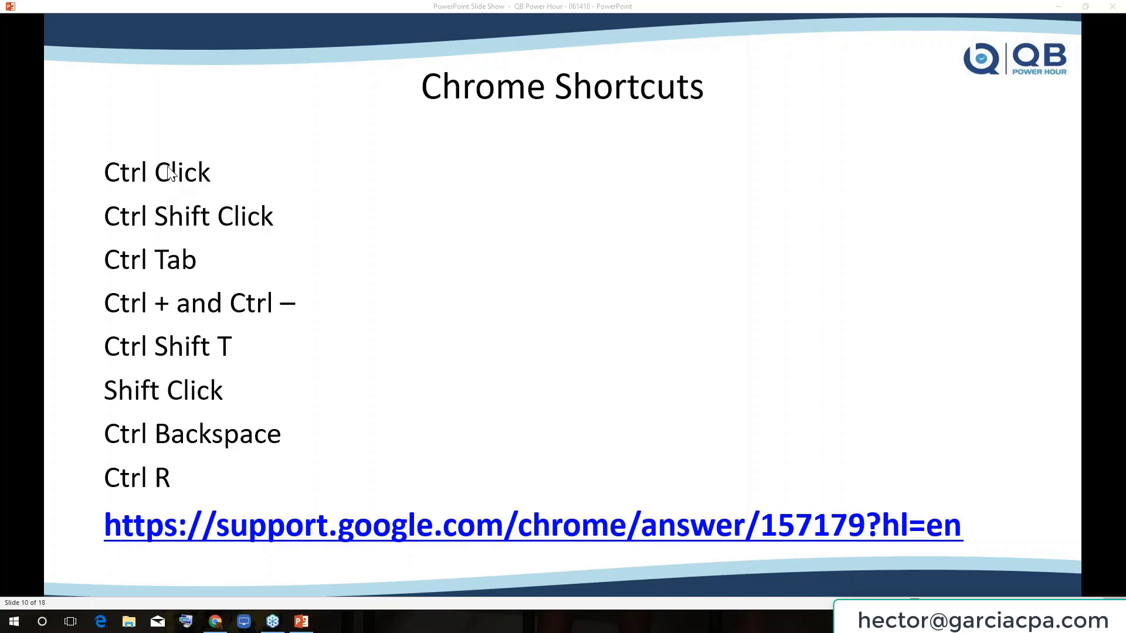
- Back in the QuickBooks browser, close the unfinished invoice without saving it
left_click(216, 621)
left_click(1098, 78)
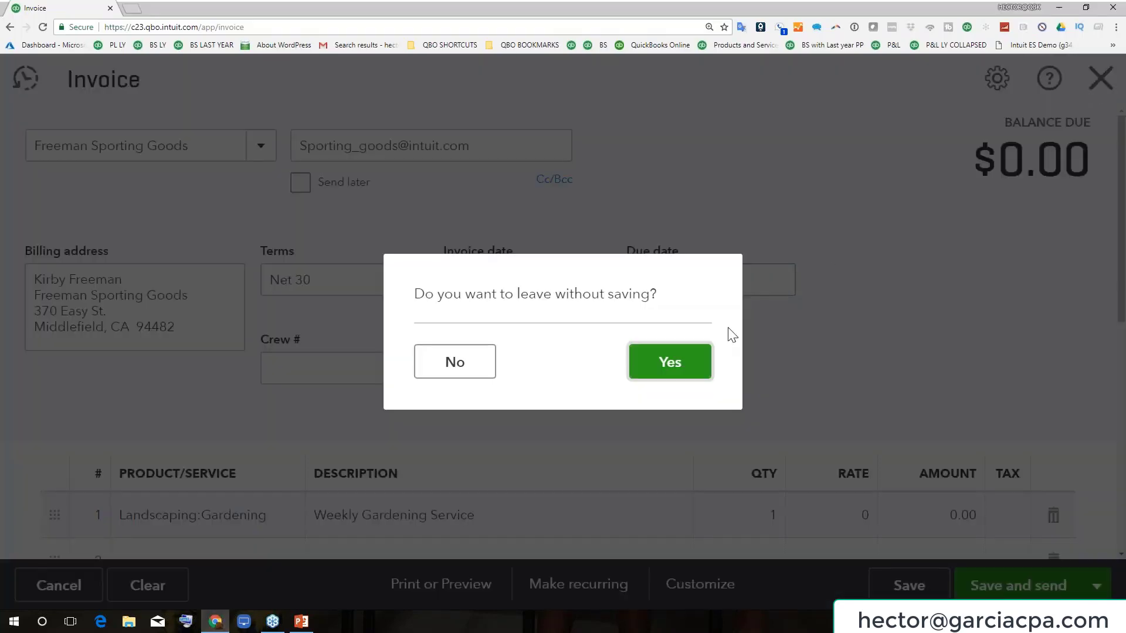
left_click(660, 358)
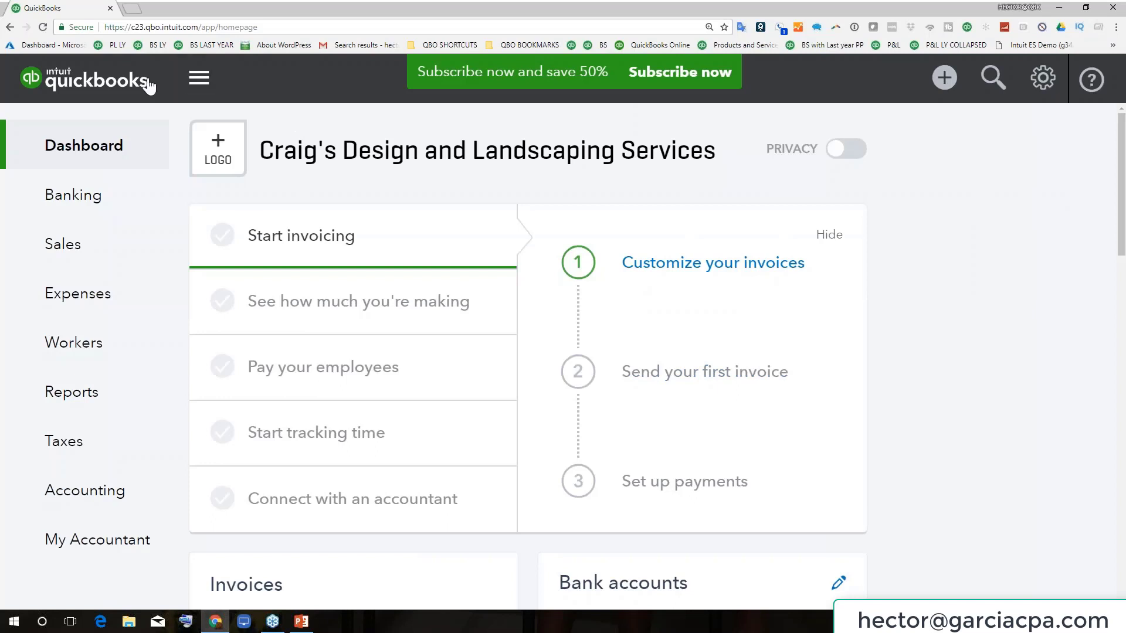
- Duplicate the QuickBooks browser tab so two copies are open
right_click(38, 10)
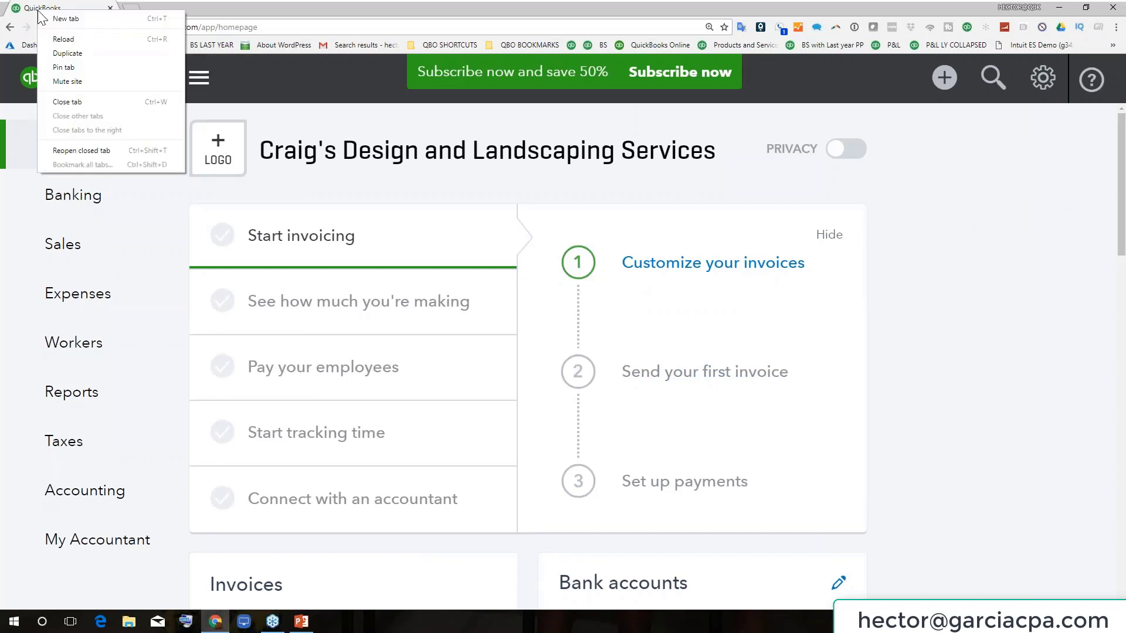
left_click(70, 54)
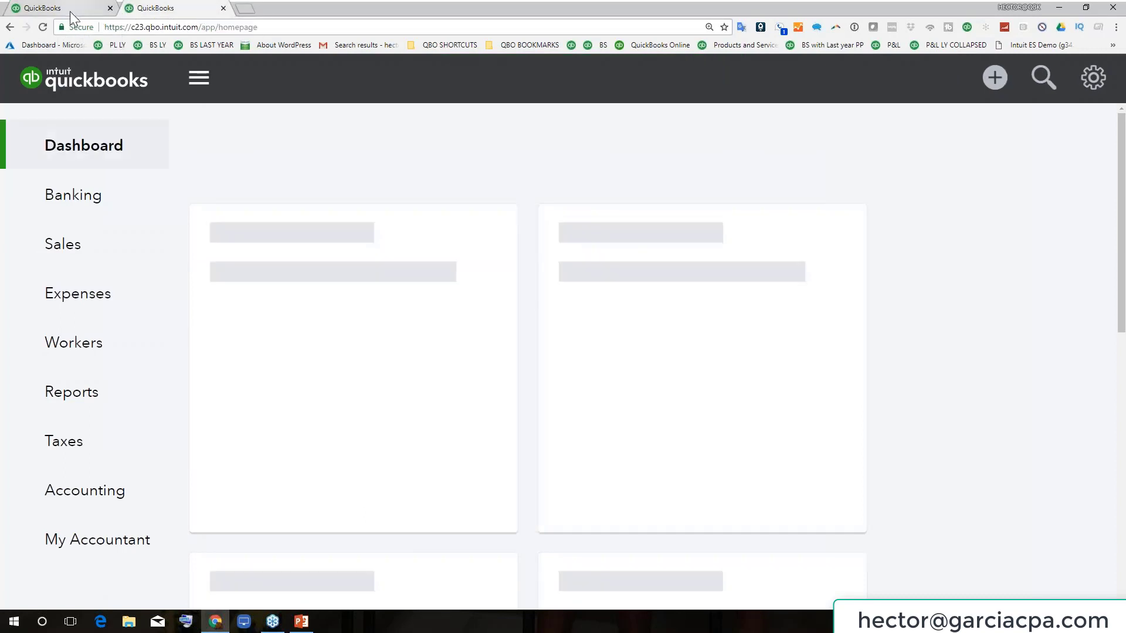
left_click(69, 12)
left_click(176, 12)
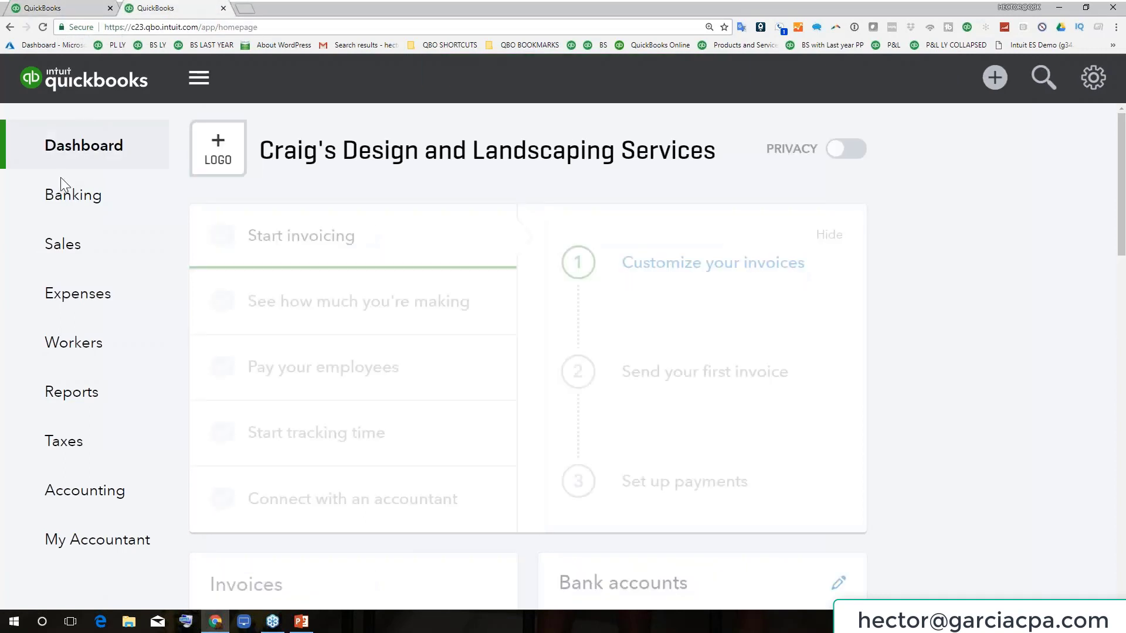
- Load Sales Transactions in the second tab and Employees in the first, ending on Sales Transactions
left_click(70, 249)
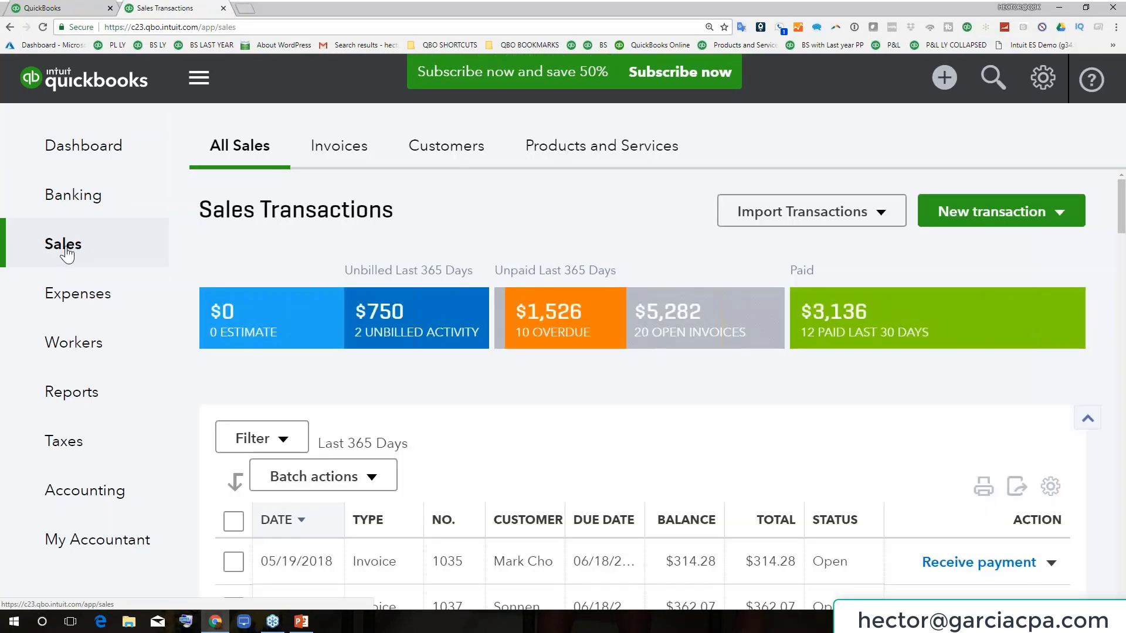
left_click(70, 12)
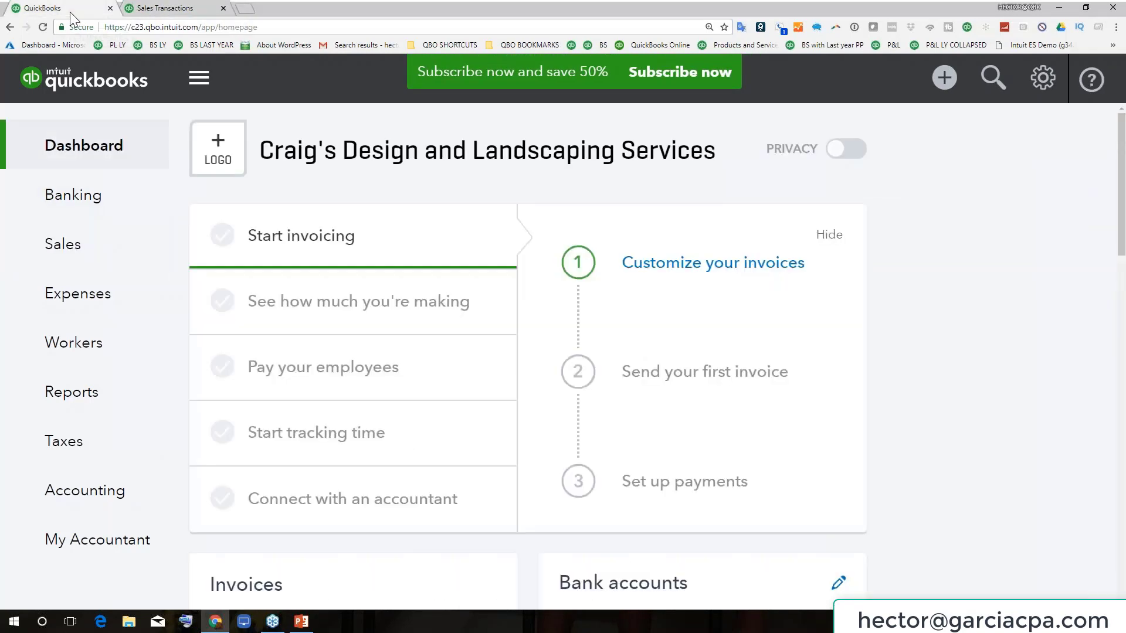
left_click(77, 344)
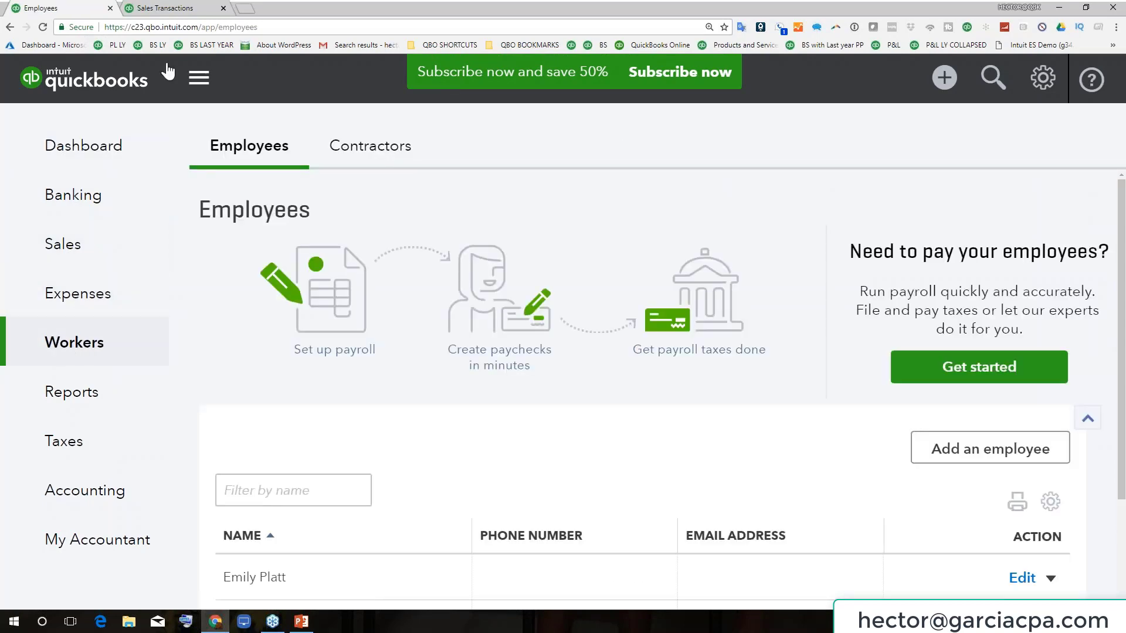
left_click(188, 3)
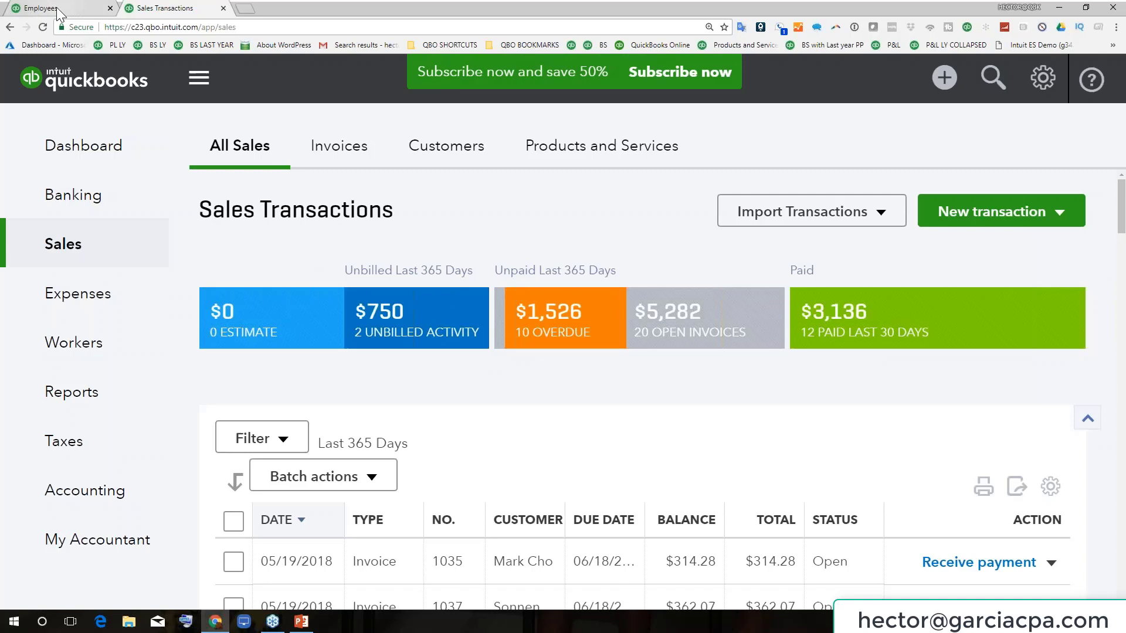
left_click(57, 7)
left_click(192, 11)
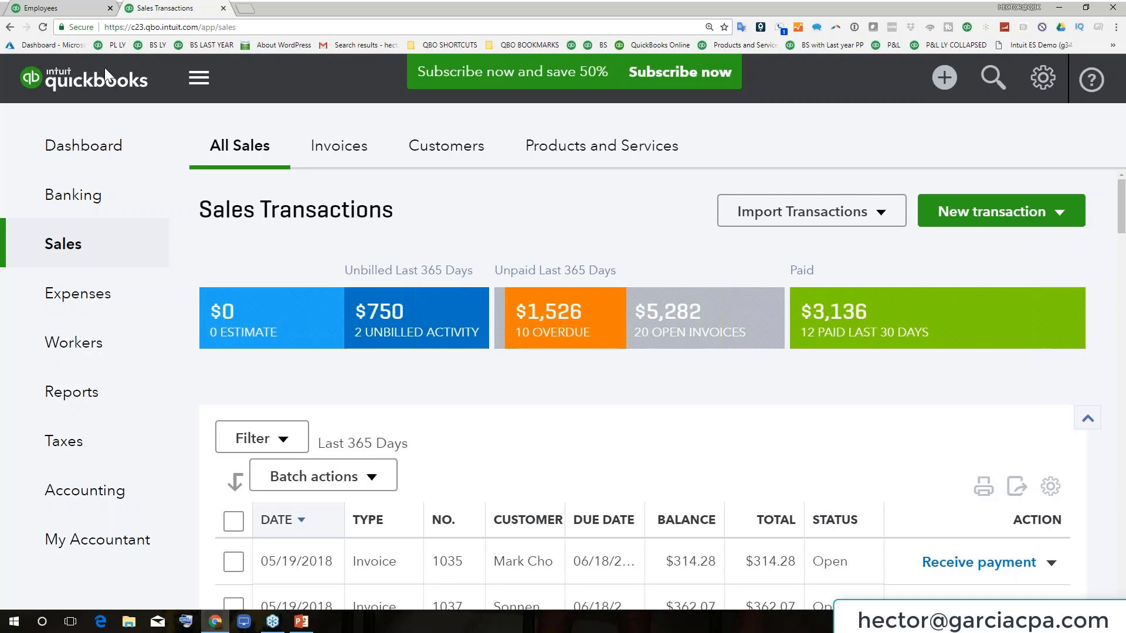
- From Reports, open the Profit and Loss report for January 1 – June 14, 2018, dismissing the tour
left_click(78, 402)
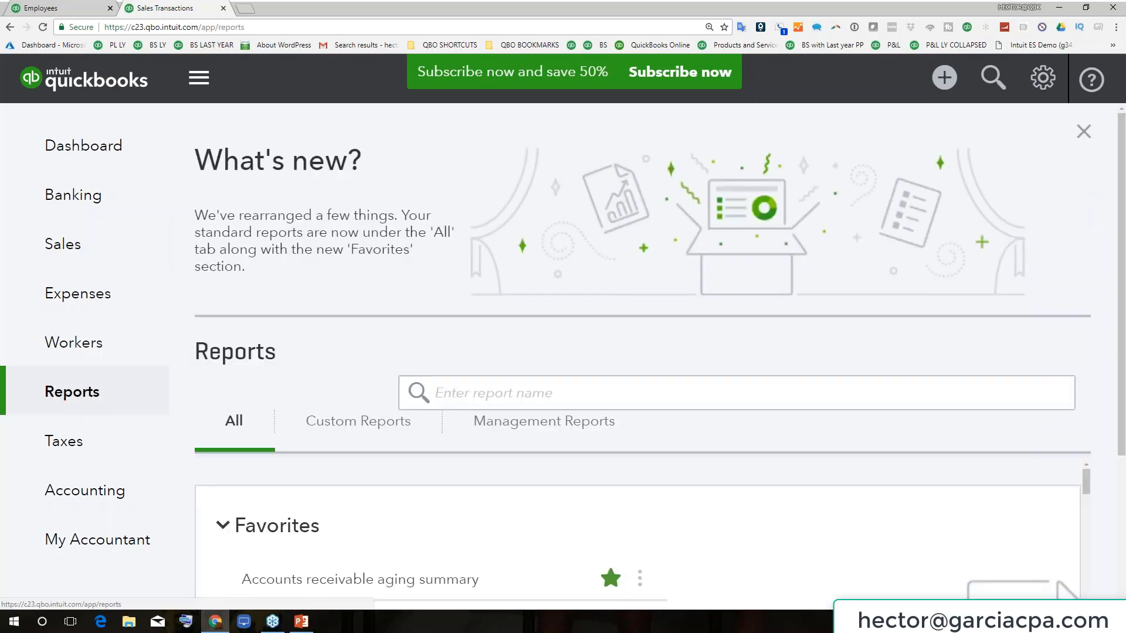
scroll(320, 486, "down", 2)
left_click(290, 547)
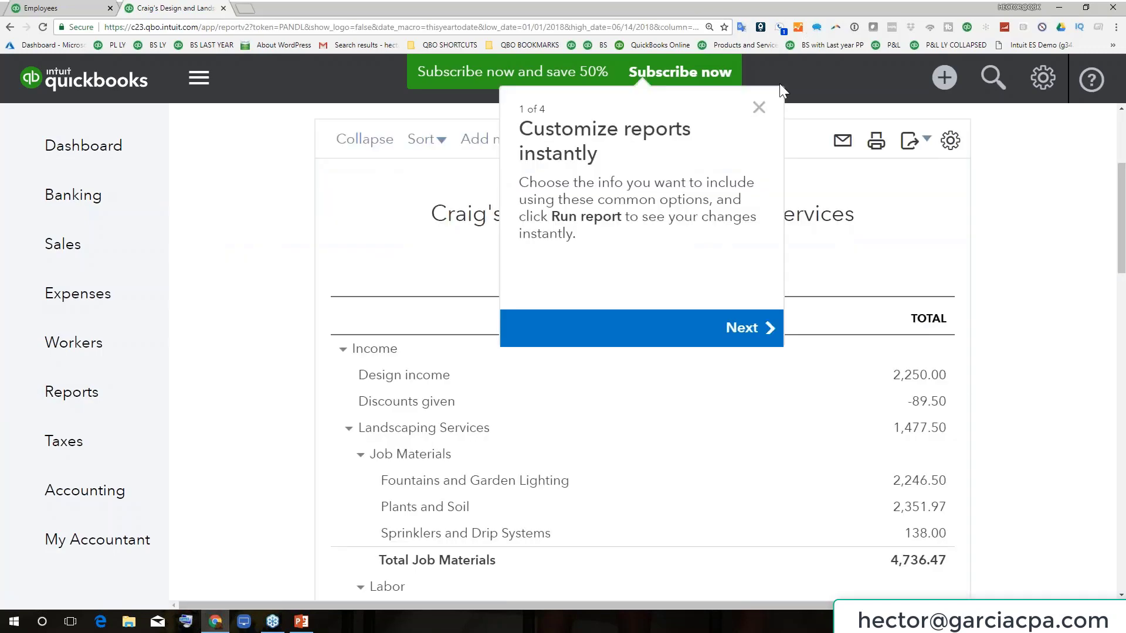
left_click(759, 108)
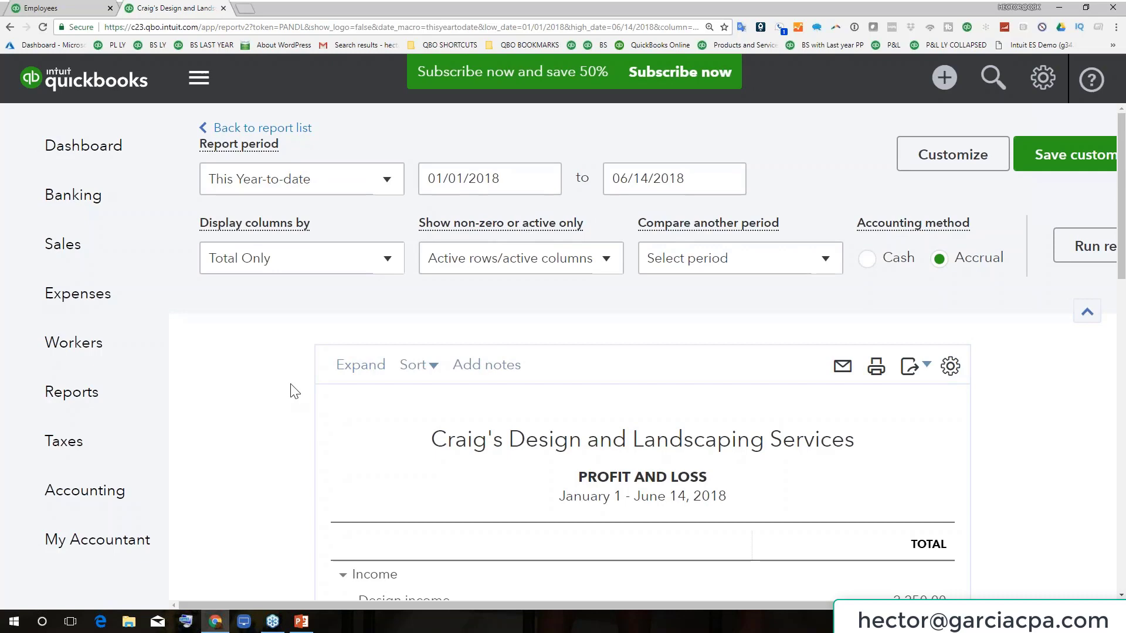
scroll(282, 389, "down", 4)
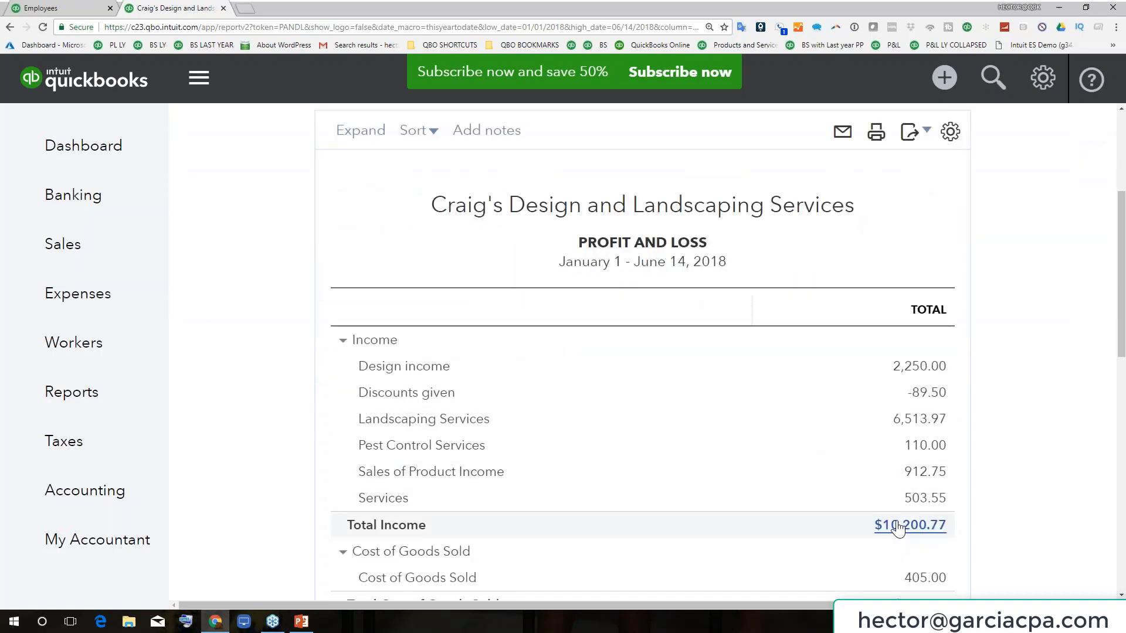
- Start a new invoice from Sales Transactions with Amy's Bird Sanctuary as the customer
left_click(45, 8)
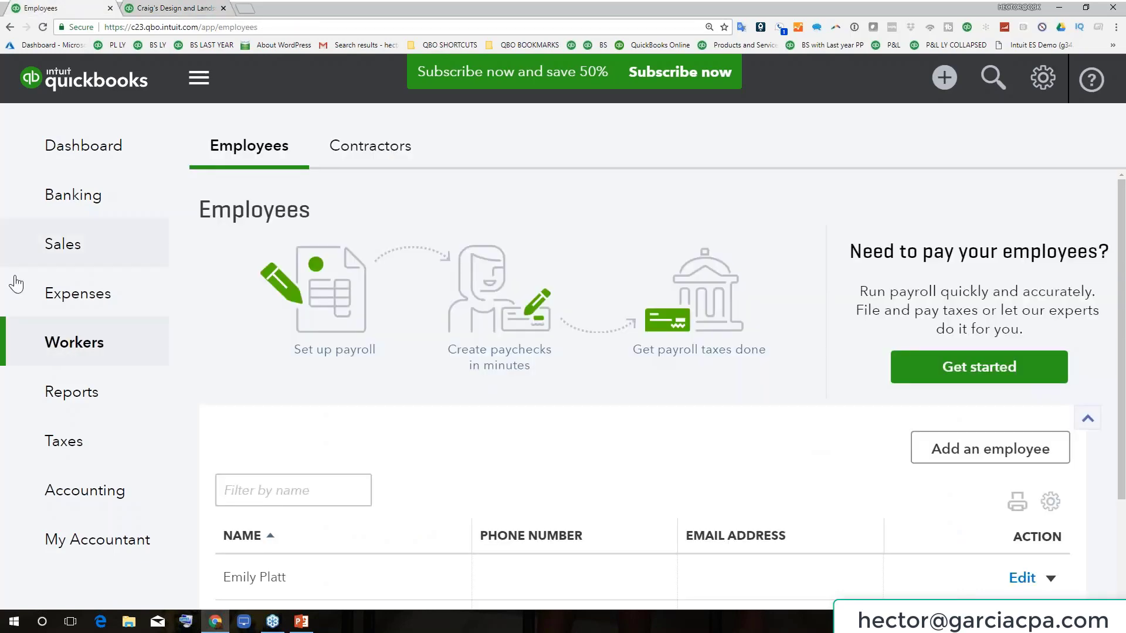
left_click(60, 264)
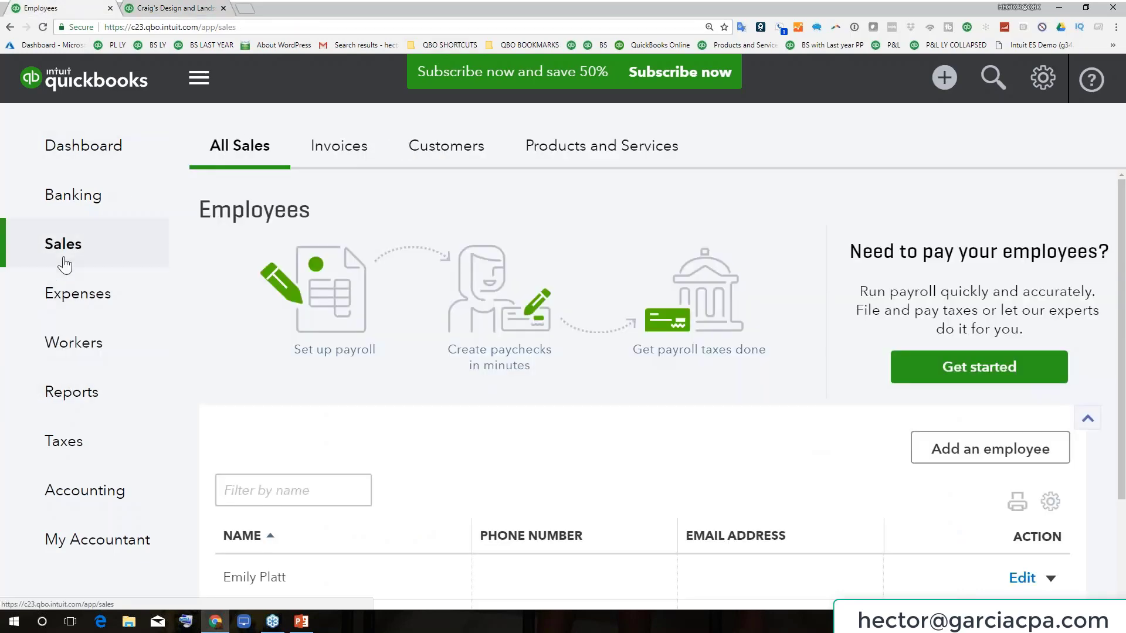
left_click(944, 78)
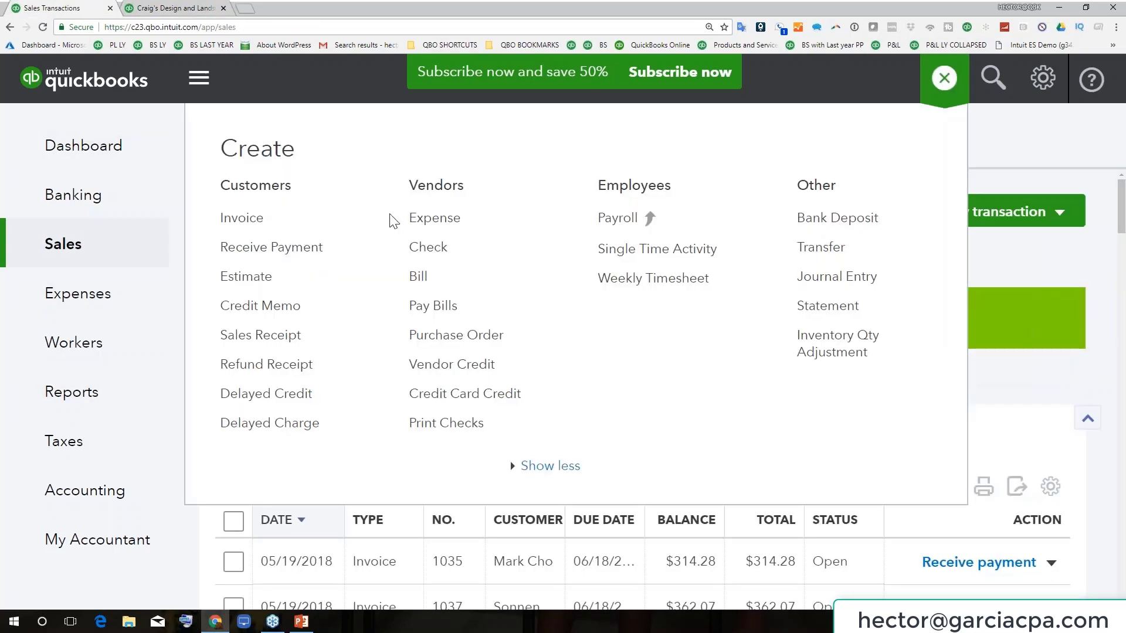
left_click(253, 224)
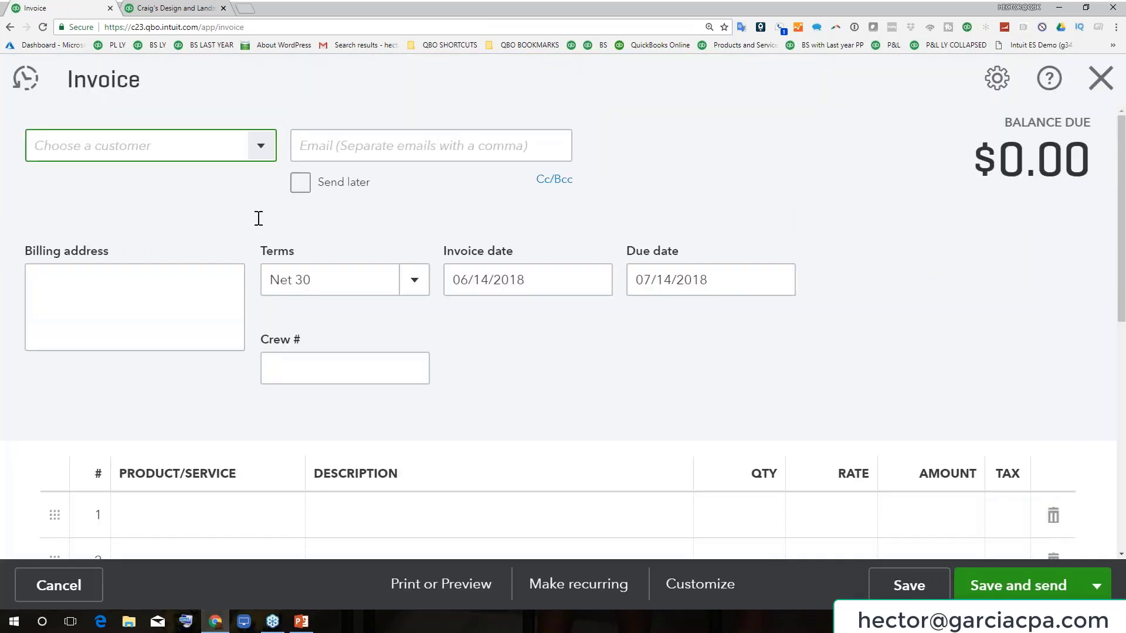
left_click(260, 146)
left_click(92, 238)
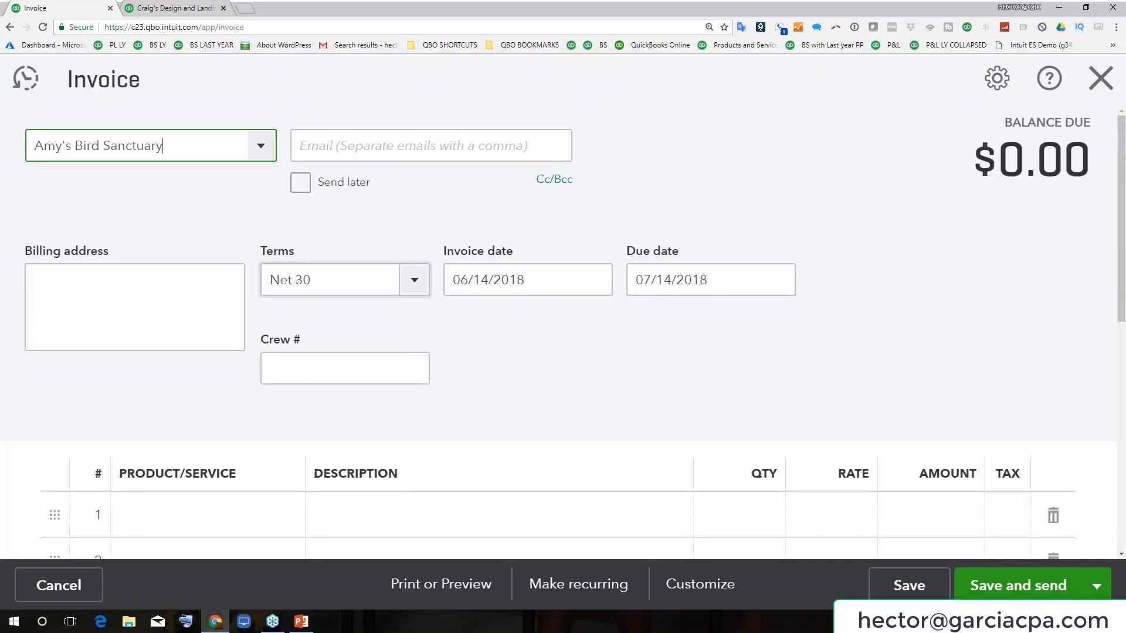
- Add a Design line with amount 1,000,000, then save and close invoice 1038
left_click(296, 516)
left_click(296, 516)
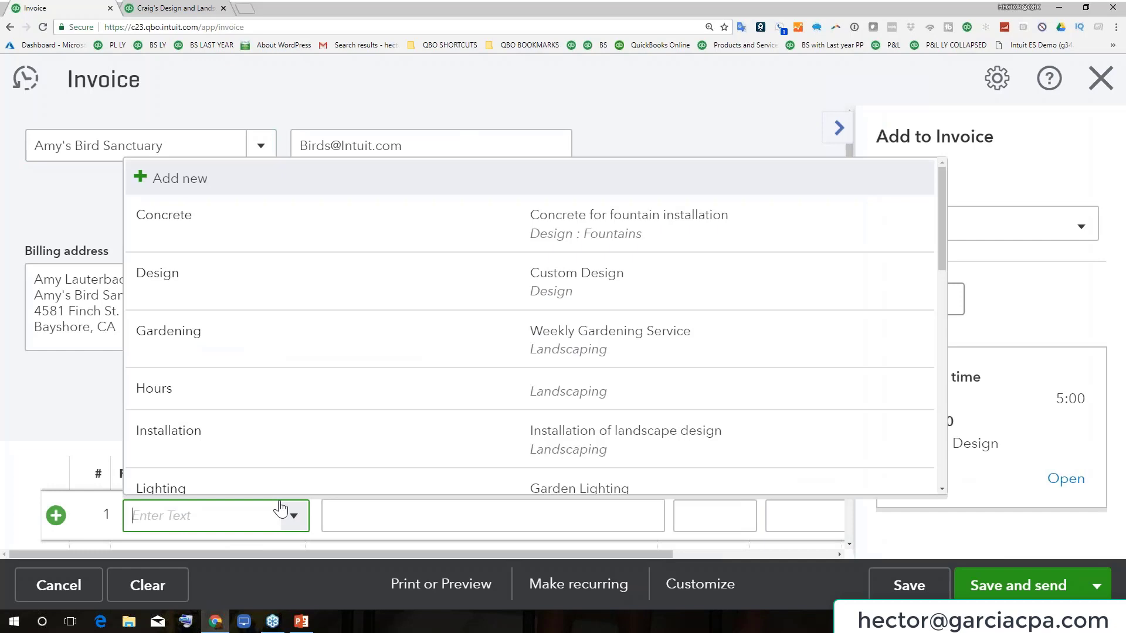
left_click(221, 297)
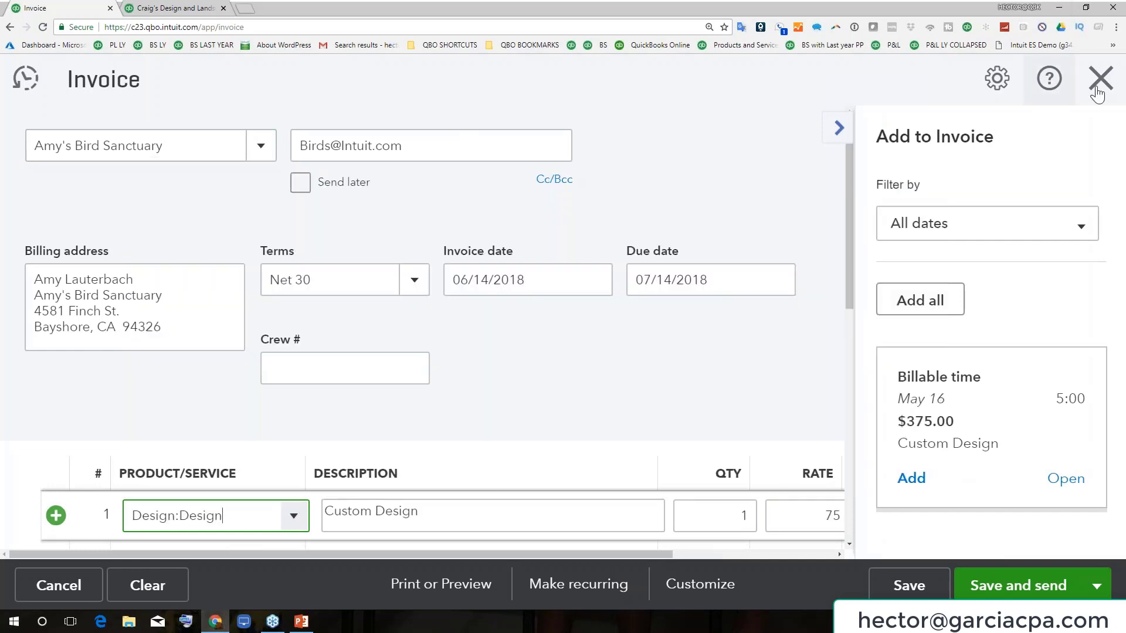
left_click(839, 490)
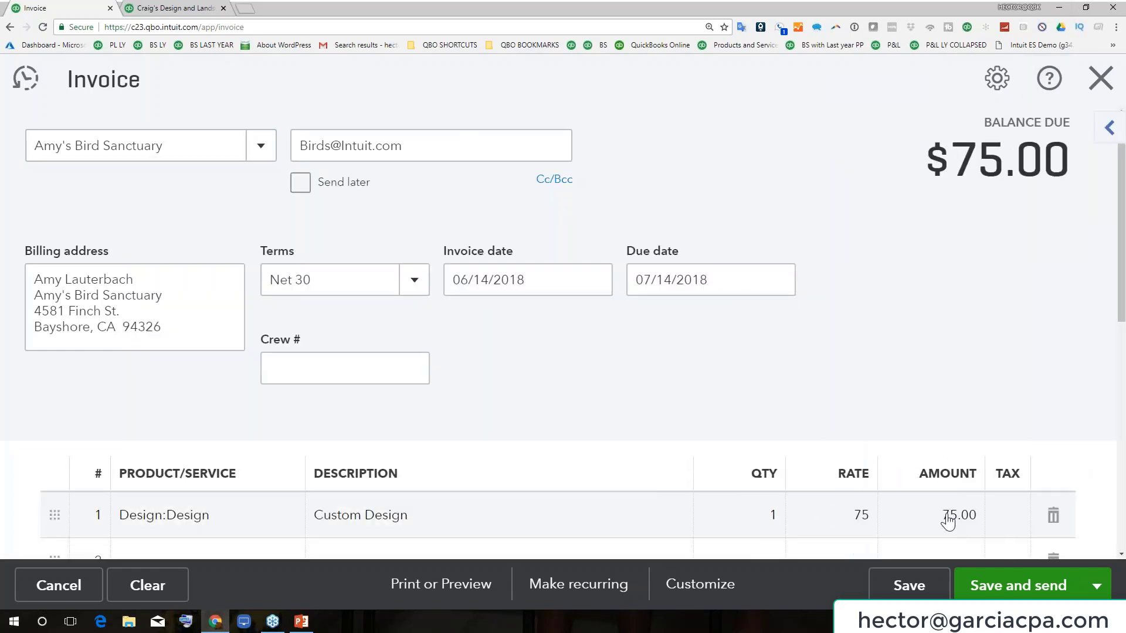
left_click(952, 516)
left_click_drag(954, 513, 994, 510)
type("1")
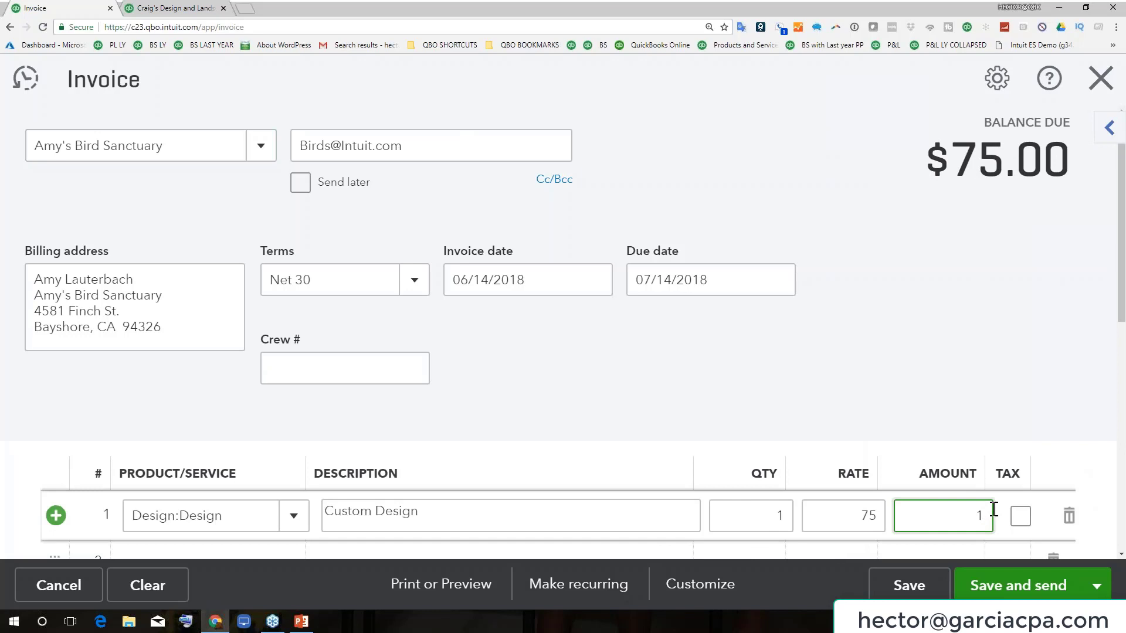
type(",000,000")
key("Tab")
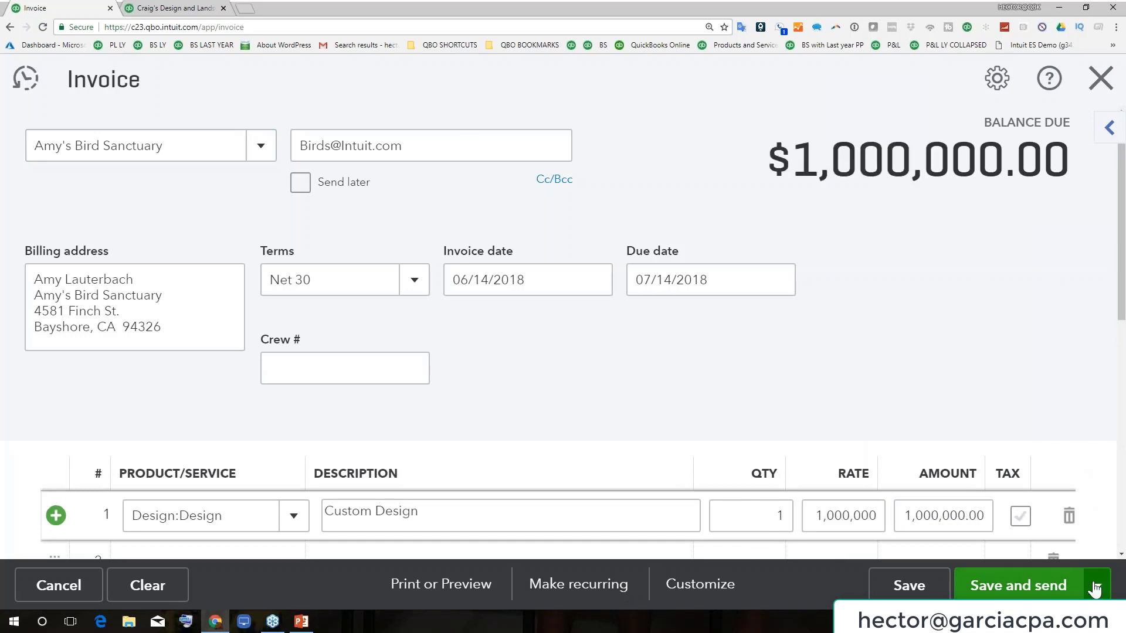
left_click(1096, 586)
left_click(1000, 518)
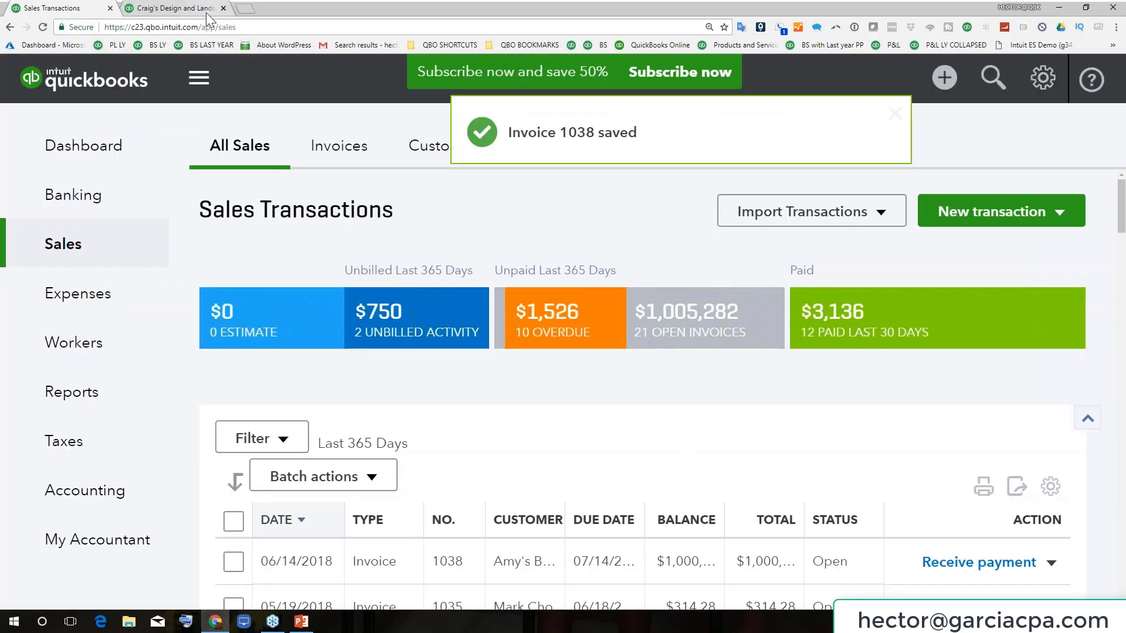
- Zoom the Profit and Loss report out one step and reload it to show the new income
left_click(202, 8)
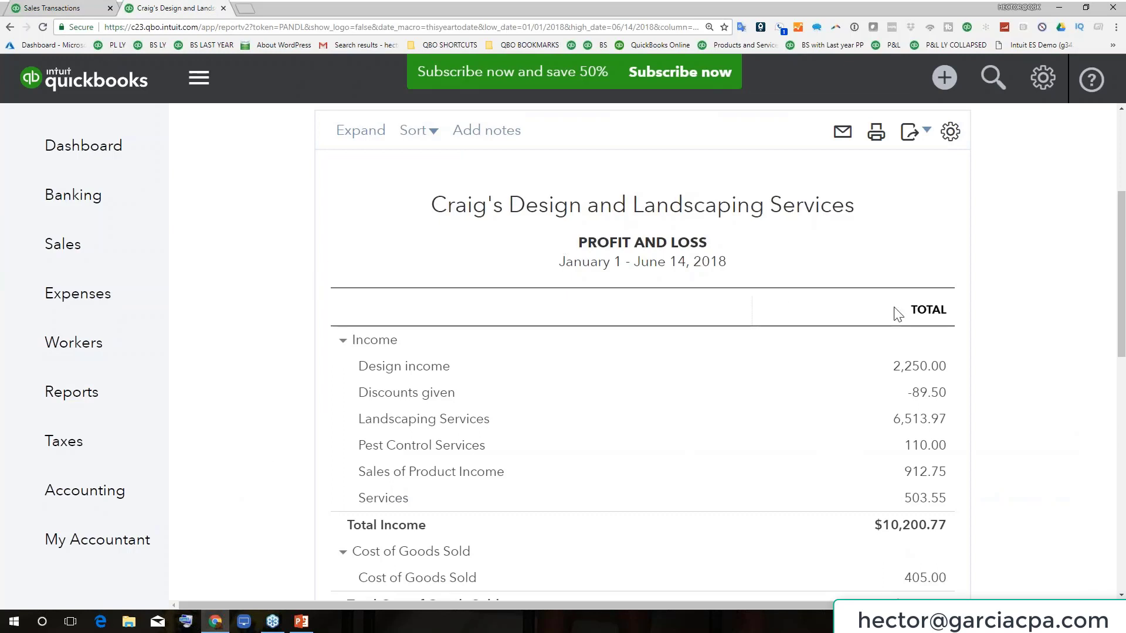
scroll(980, 377, "up", 4)
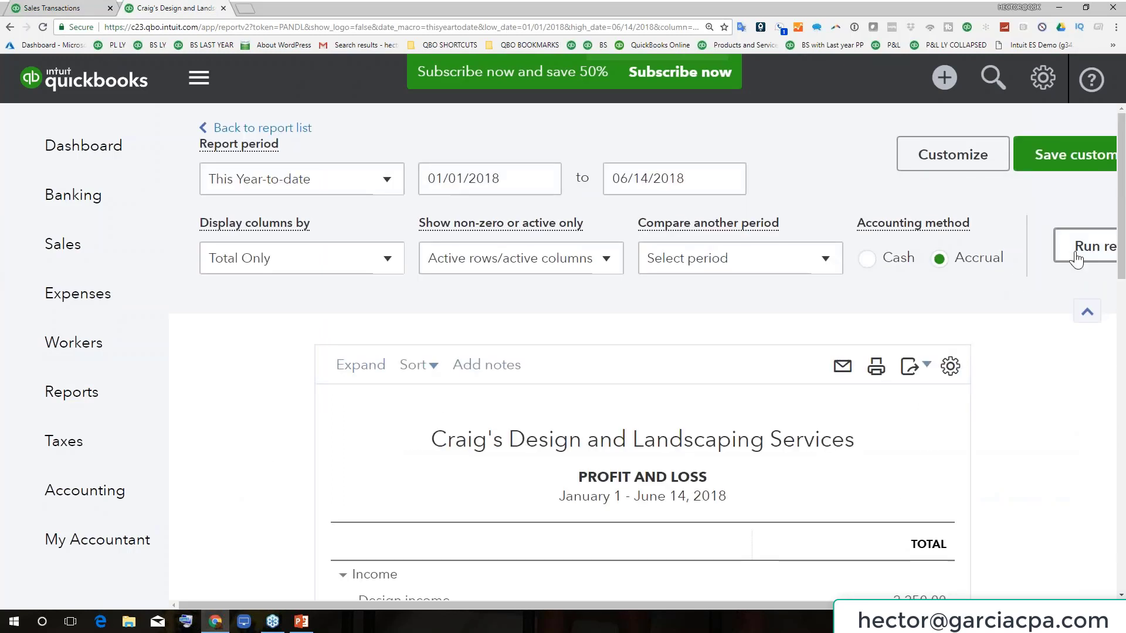
key("ctrl+minus")
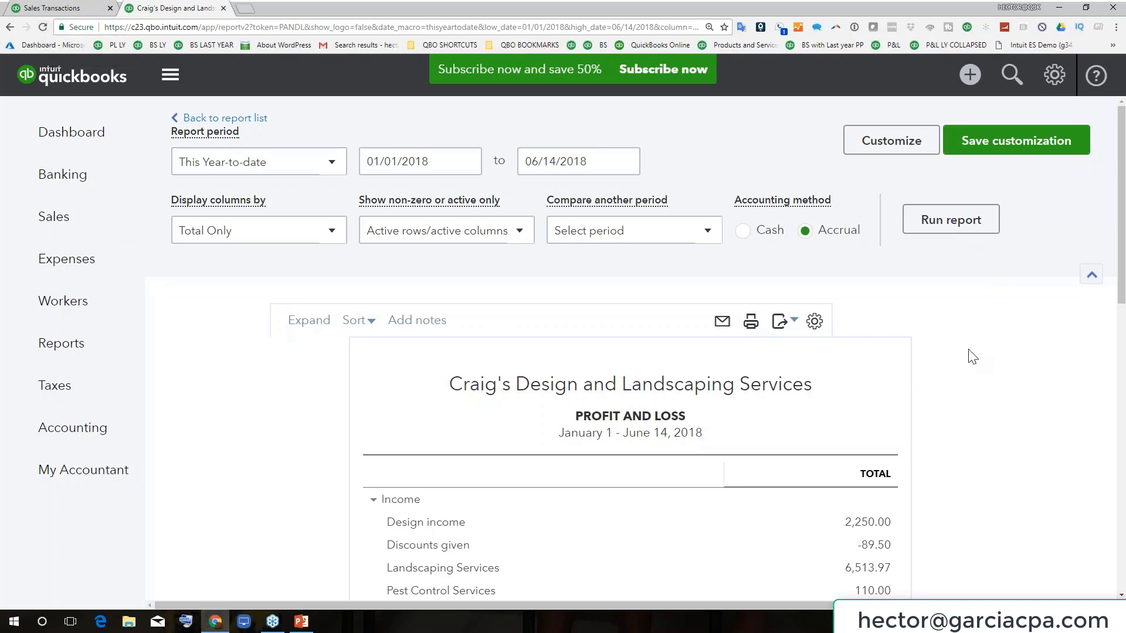
key("F5")
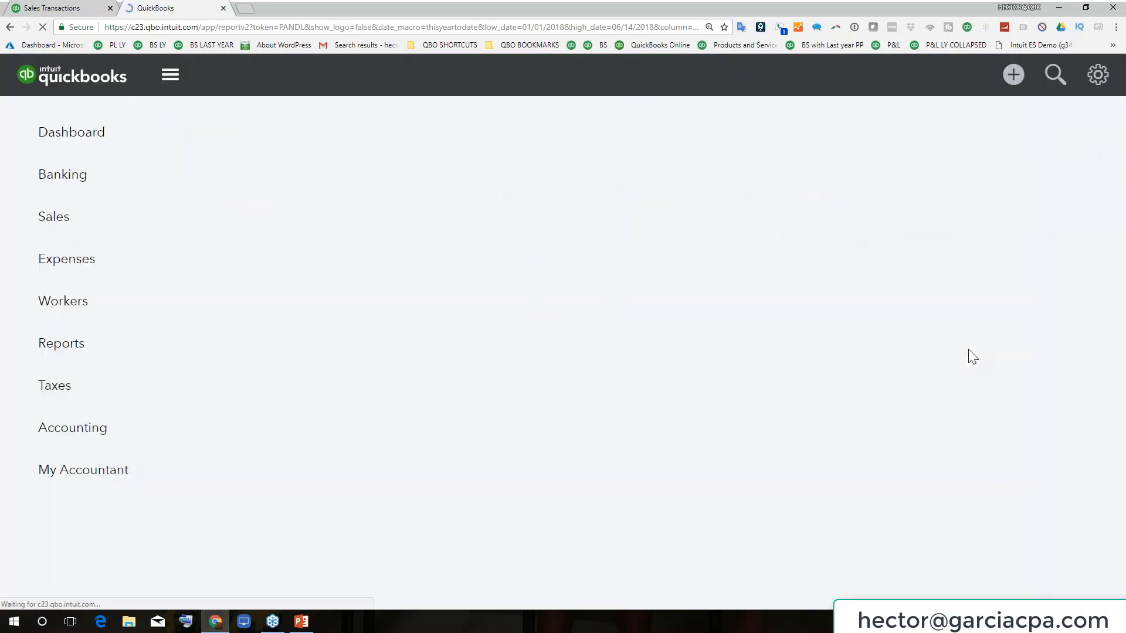
scroll(529, 414, "down", 3)
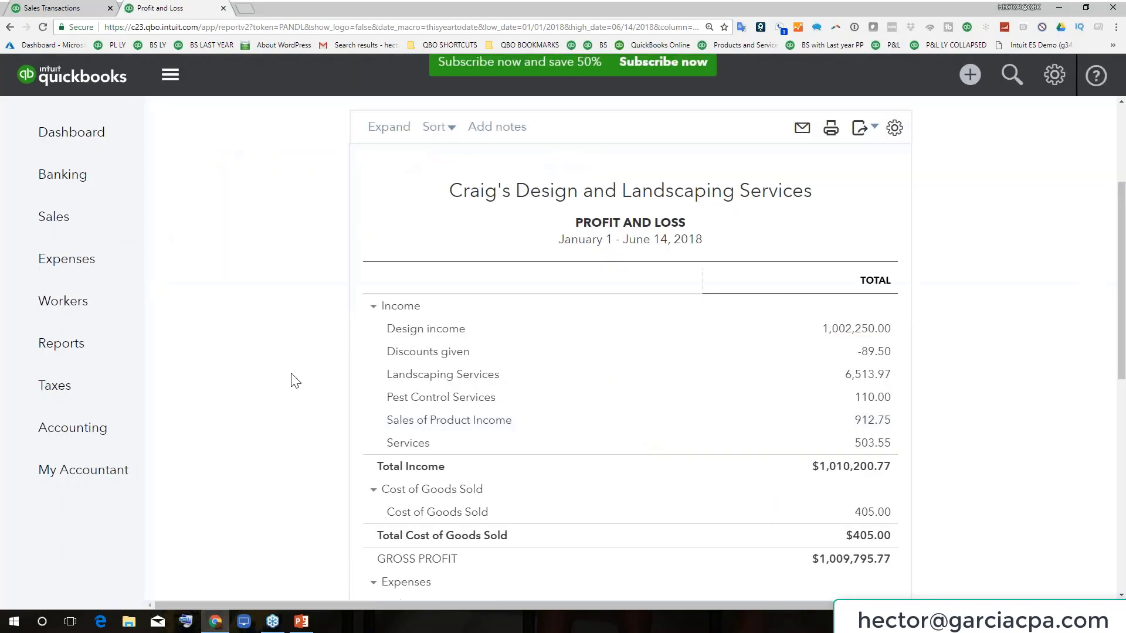
- Toggle between the Sales Transactions and Profit and Loss tabs, ending on the report
left_click(40, 9)
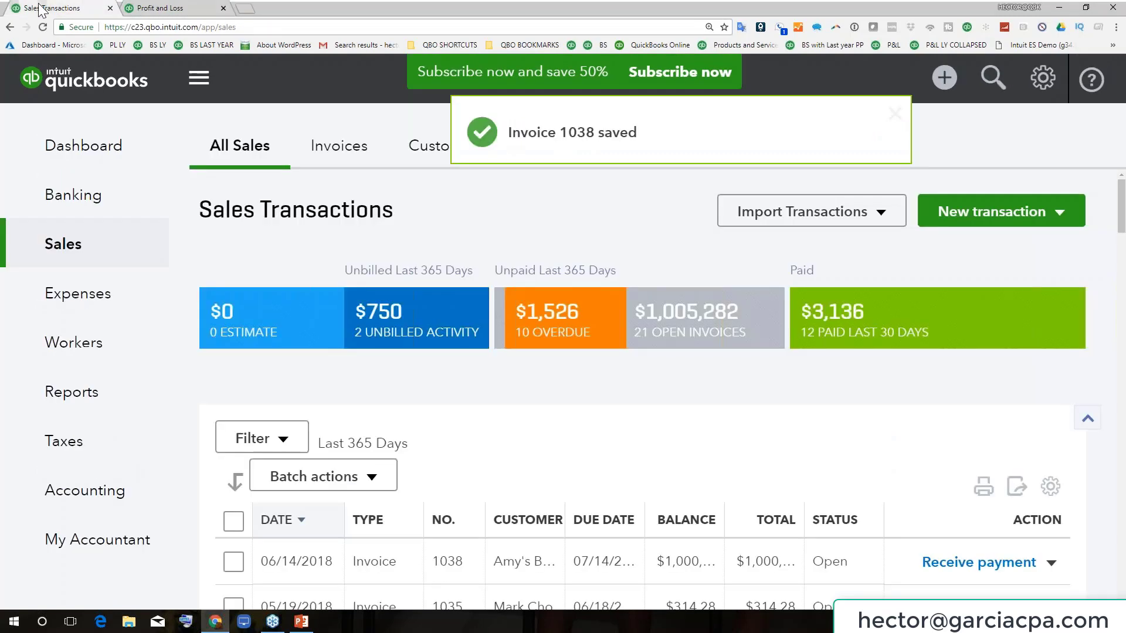
left_click(174, 10)
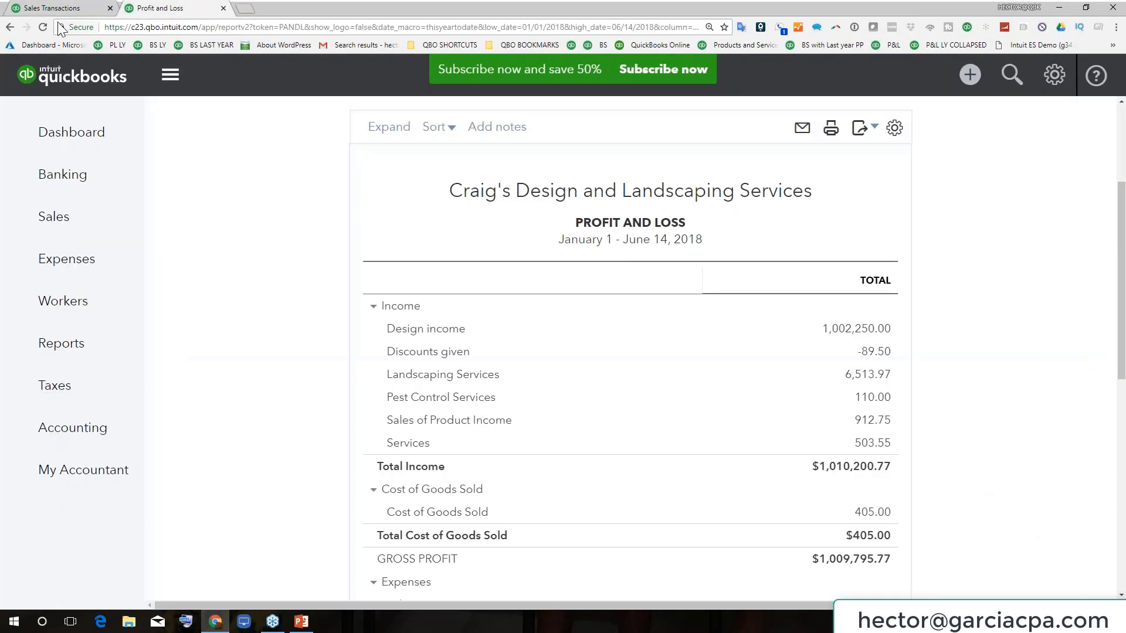
left_click(50, 8)
left_click(187, 11)
left_click(36, 9)
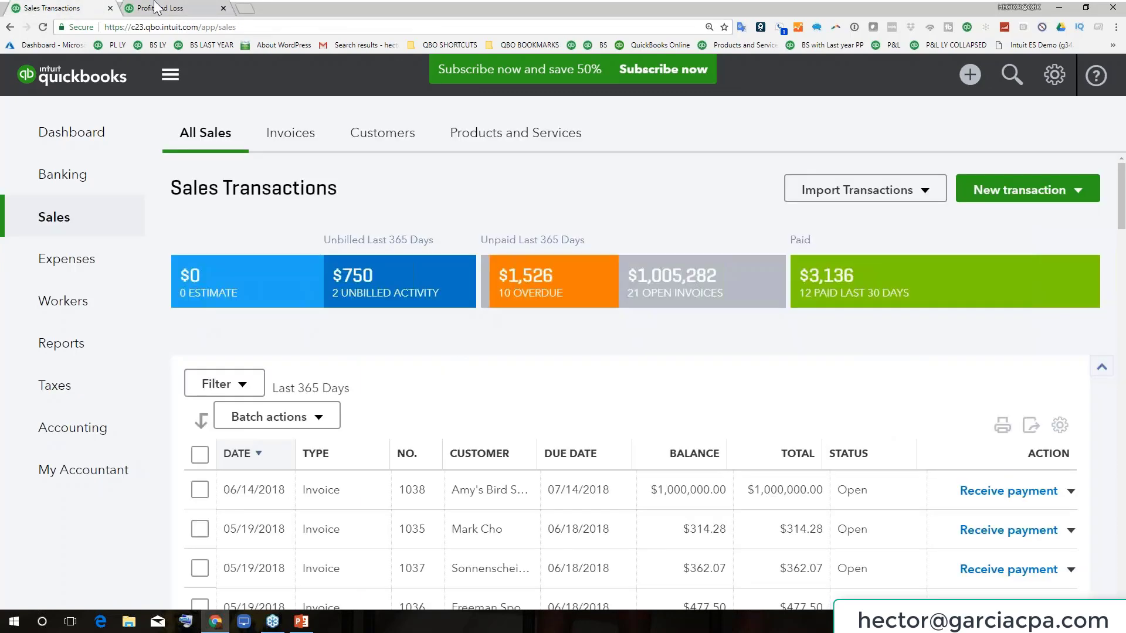
left_click(199, 10)
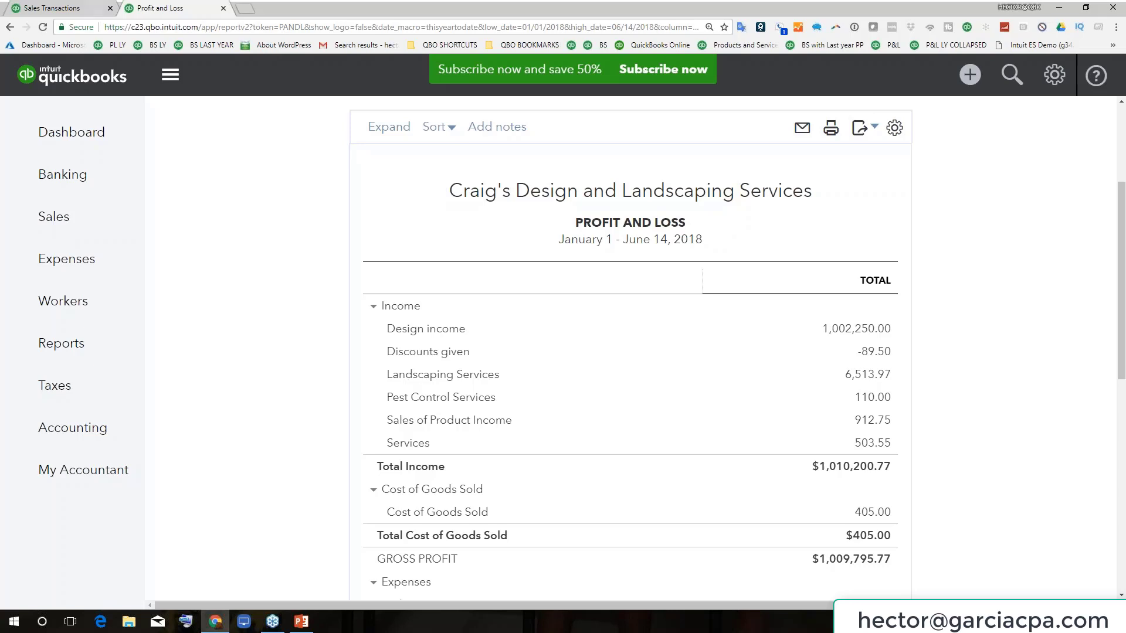
- Restore Chrome to a smaller window and move it toward the upper right
left_click(1085, 8)
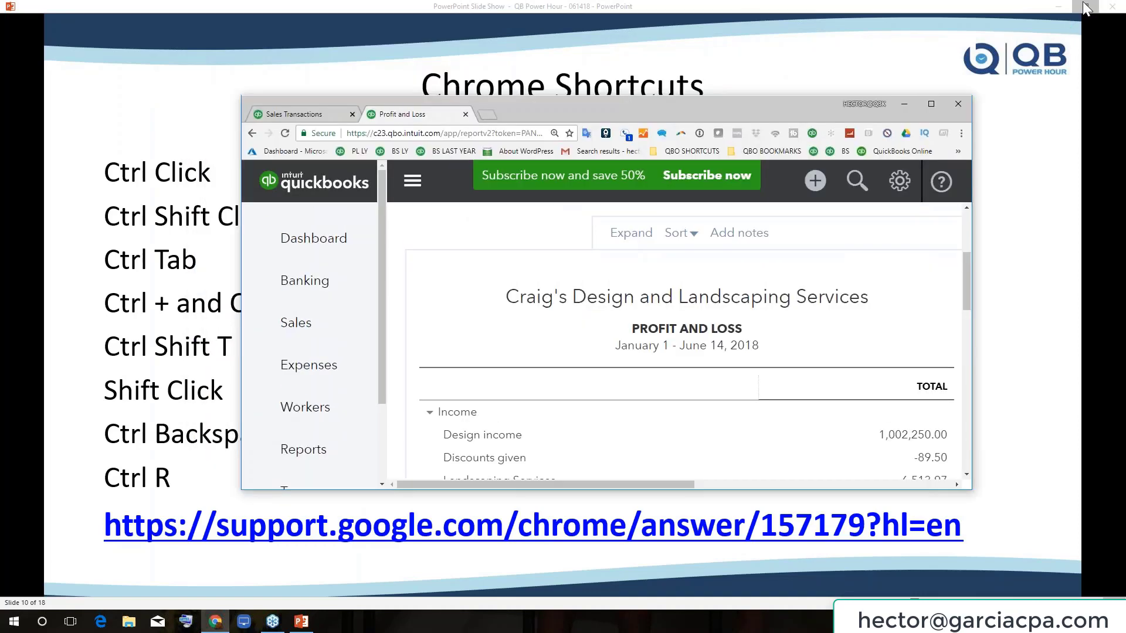
left_click(1058, 6)
left_click_drag(689, 107, 821, 28)
- Pull the Profit and Loss tab out into its own browser window, separate from Sales Transactions
left_click_drag(576, 29, 191, 146)
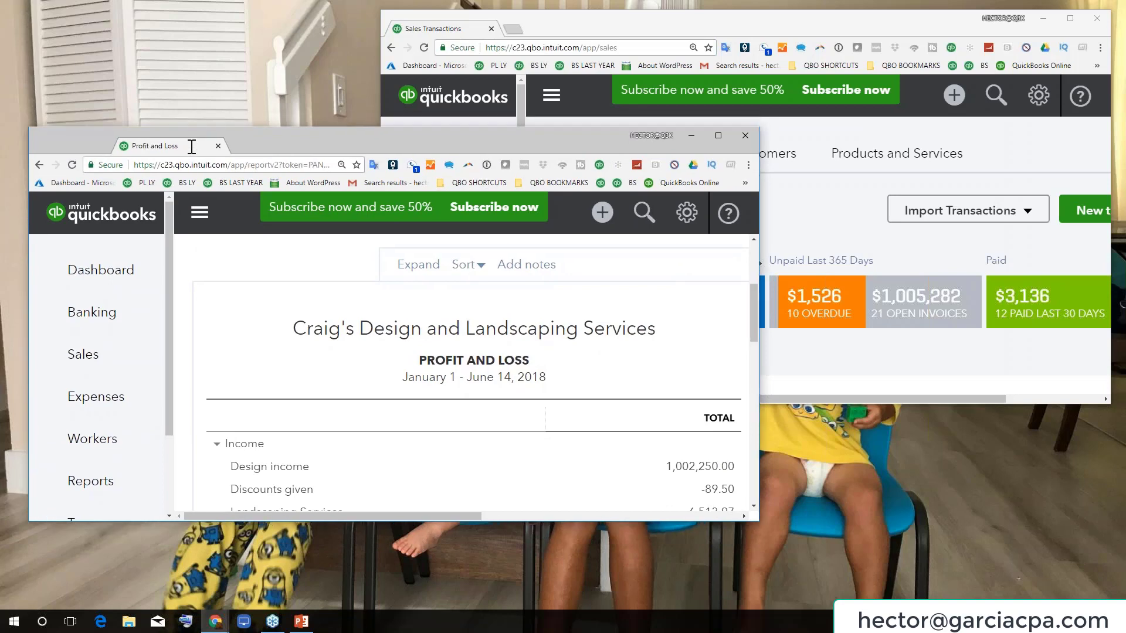
left_click(653, 33)
key("alt+Tab")
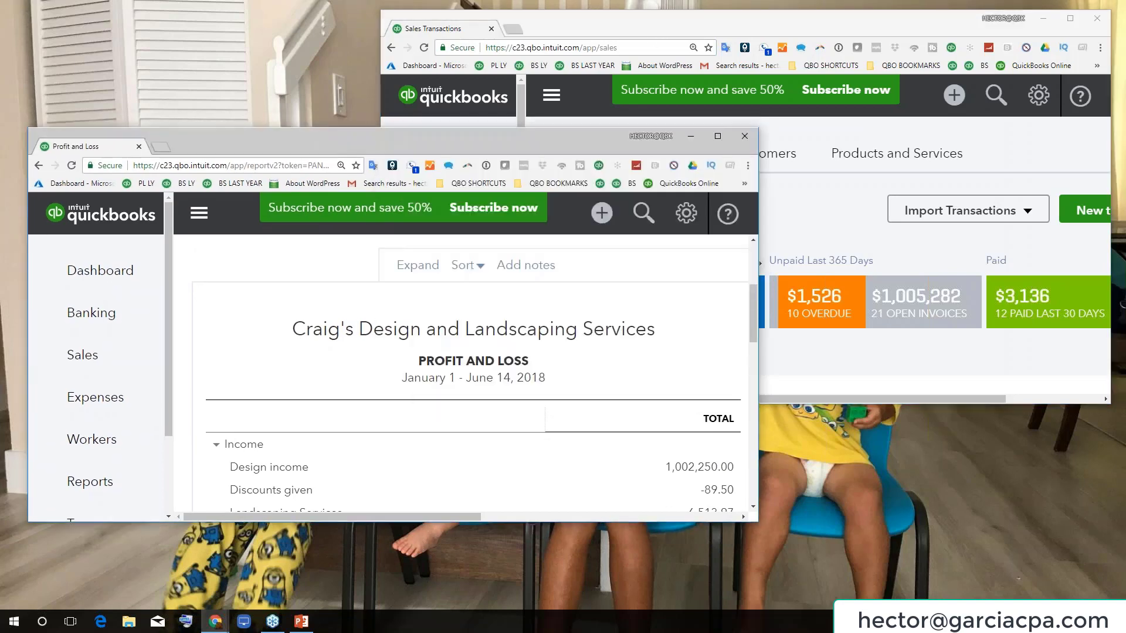
left_click(611, 22)
left_click(317, 143)
- Snap Profit and Loss left and Sales Transactions right, collapsing both navigation panels
left_click_drag(315, 144, 0, 146)
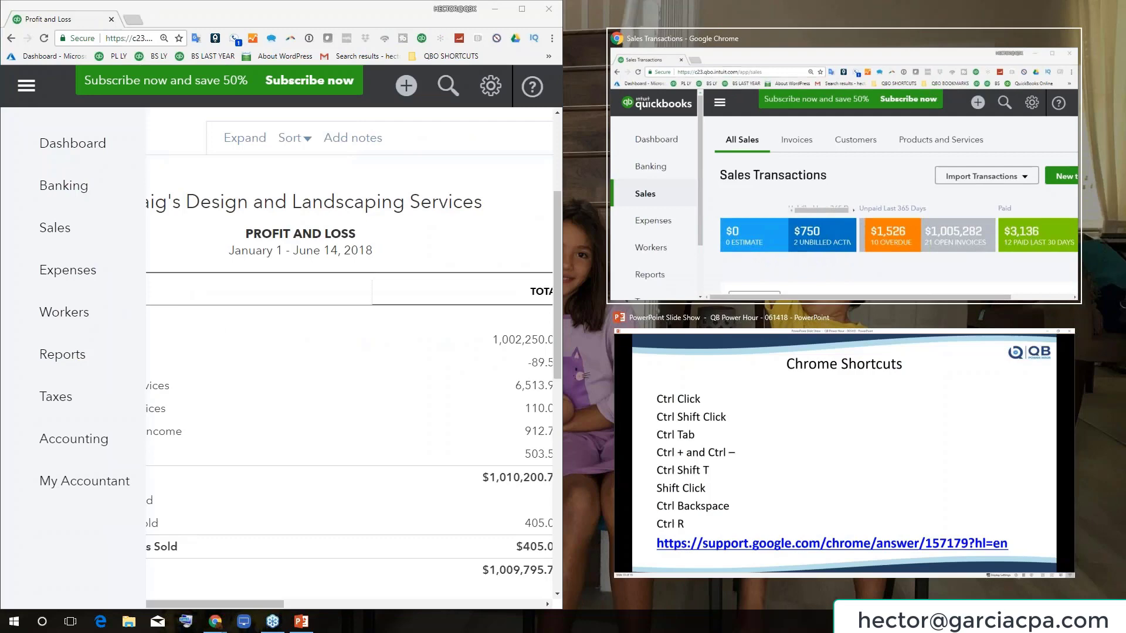
left_click(751, 175)
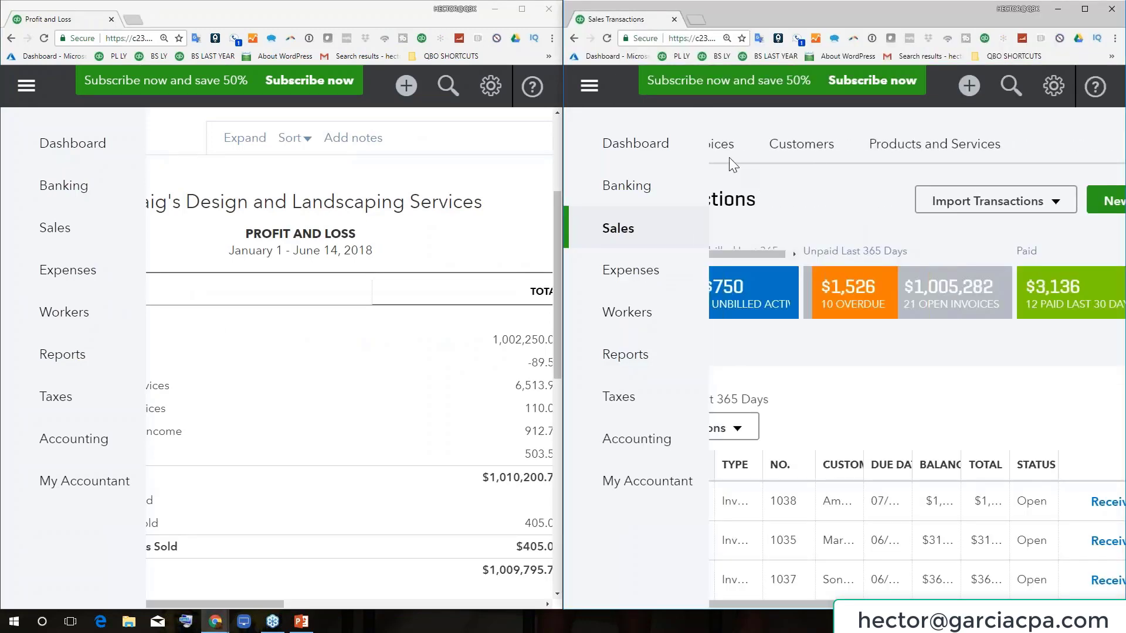
left_click(589, 85)
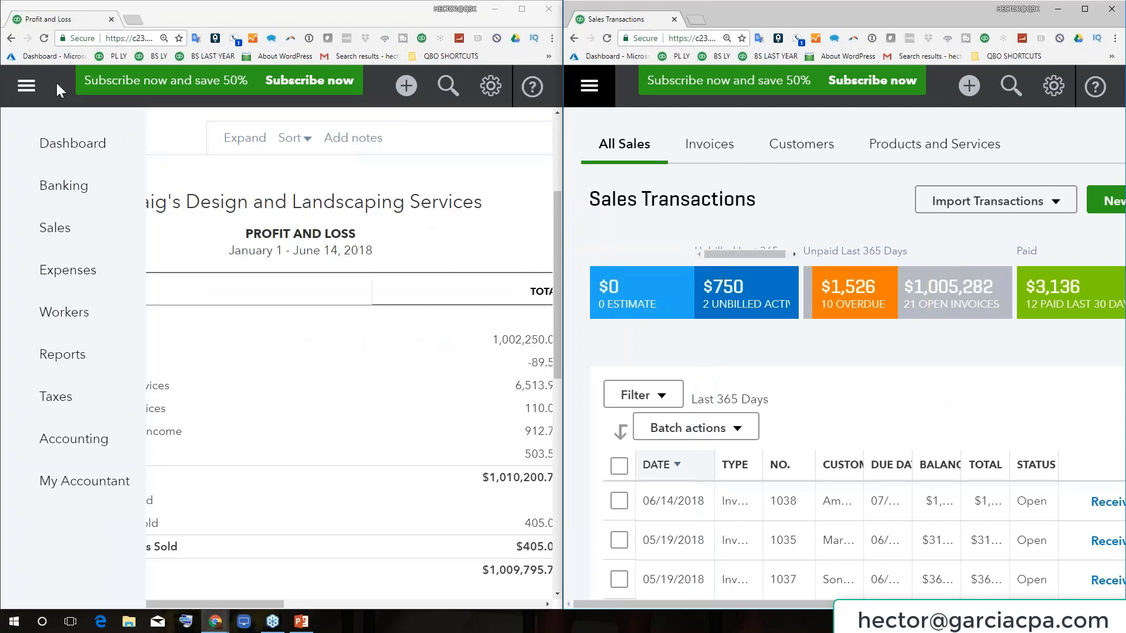
left_click(28, 87)
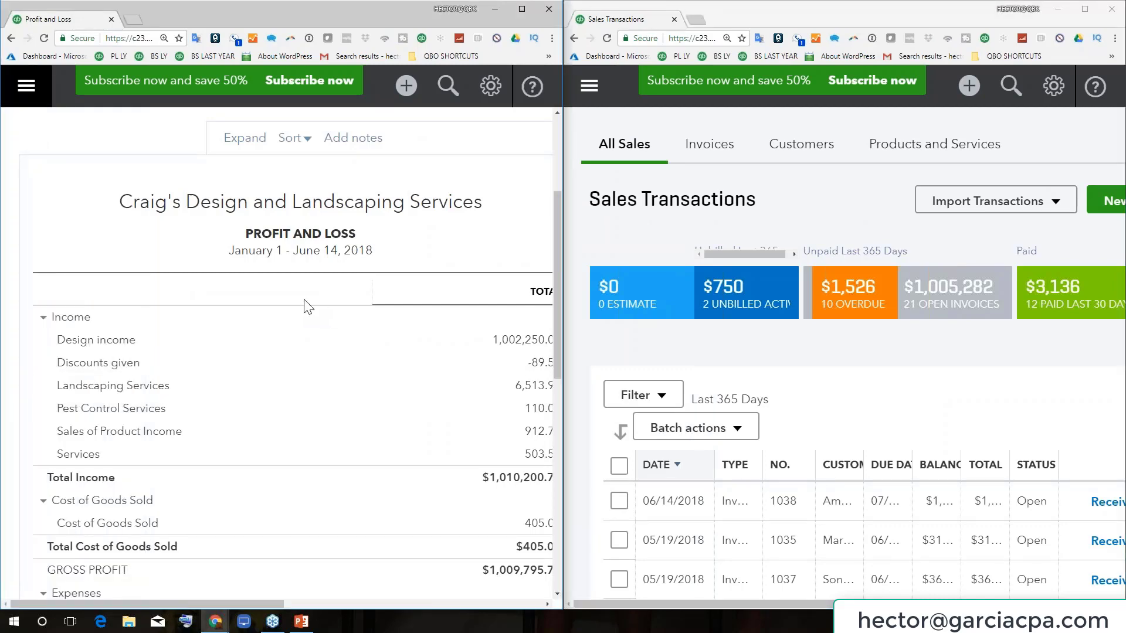
- Zoom the windows out two steps and scroll through the sales list and the report
key("ctrl+plus")
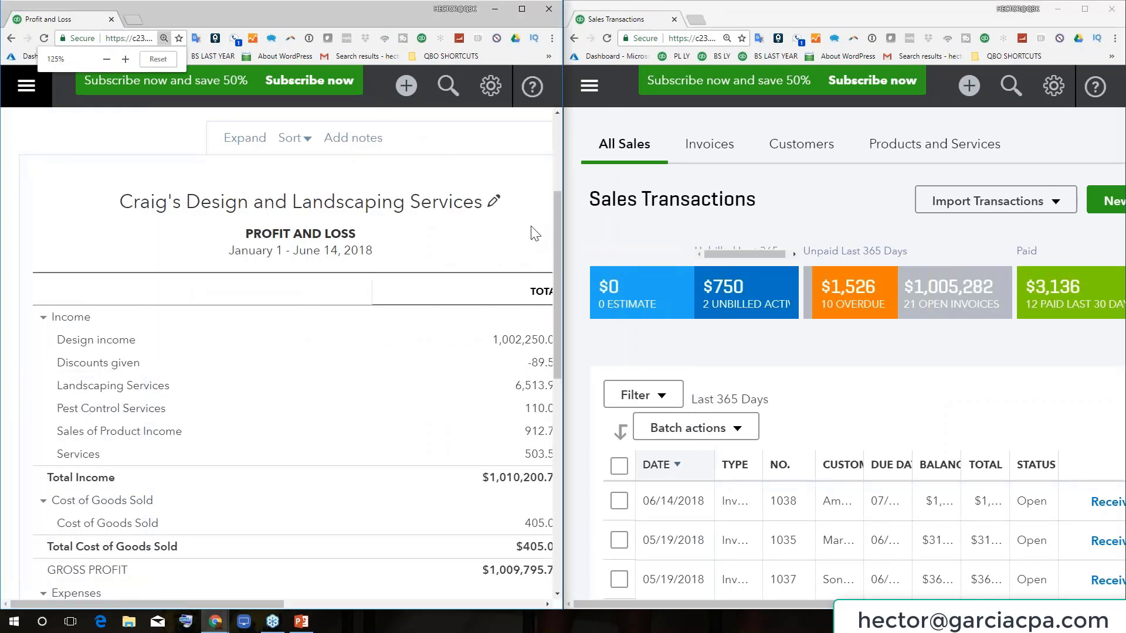
key("ctrl+minus")
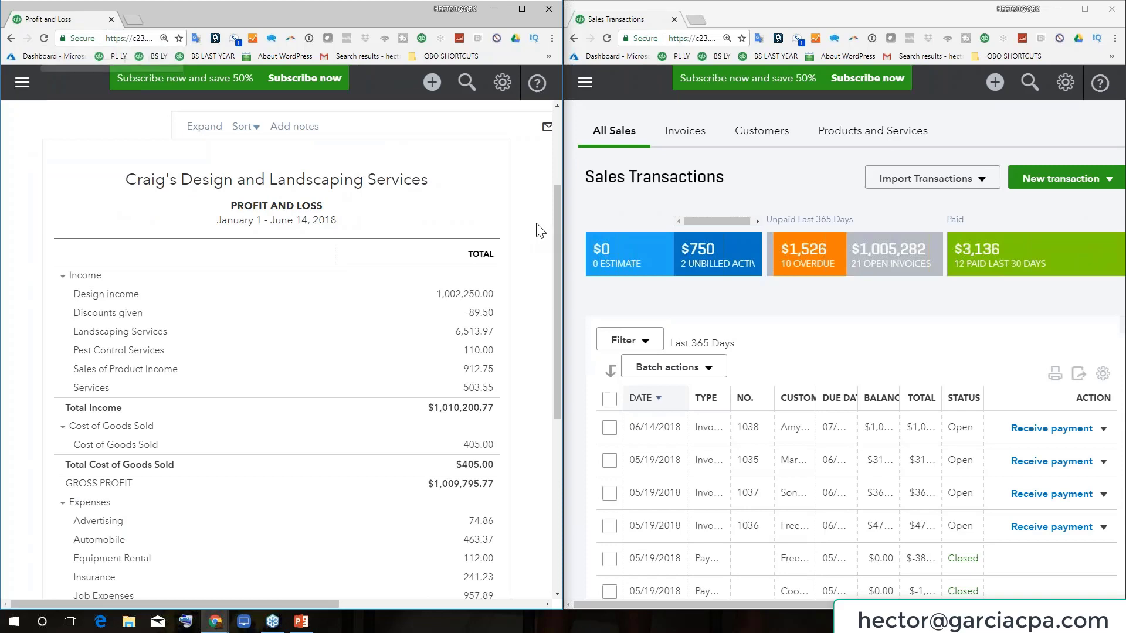
key("ctrl+minus")
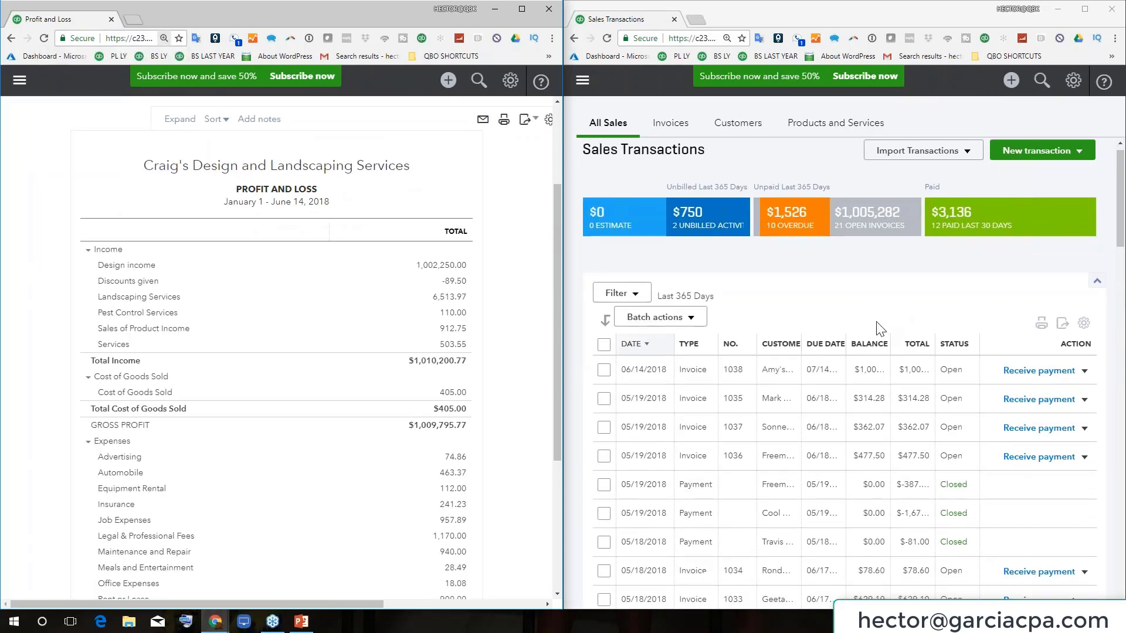
scroll(878, 328, "down", 5)
scroll(446, 336, "up", 3)
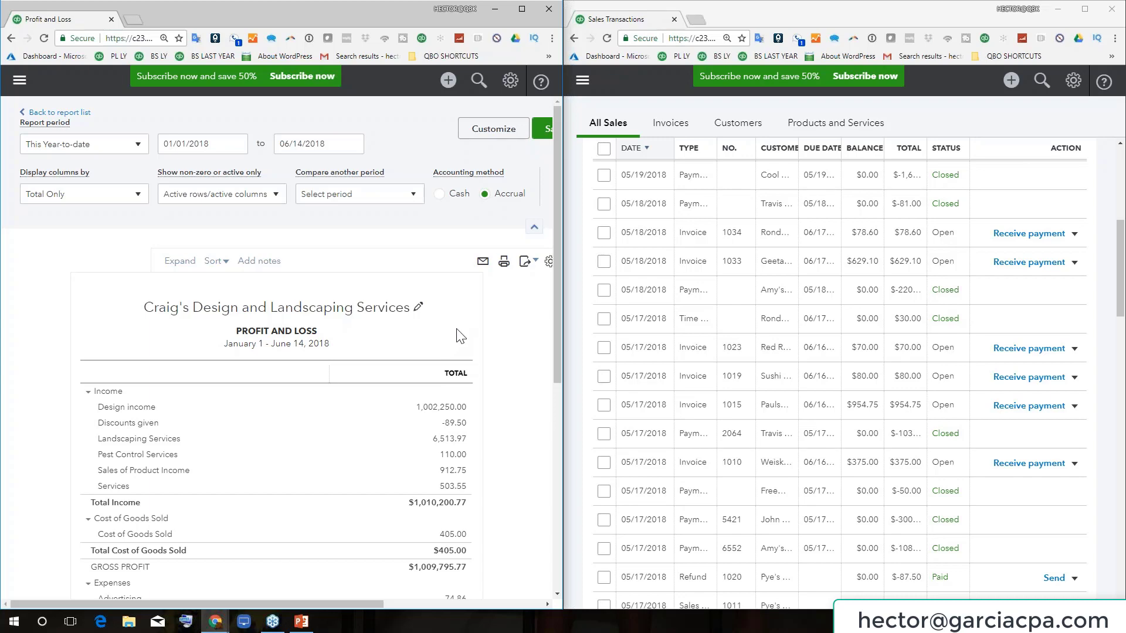
scroll(469, 340, "down", 6)
scroll(503, 346, "up", 6)
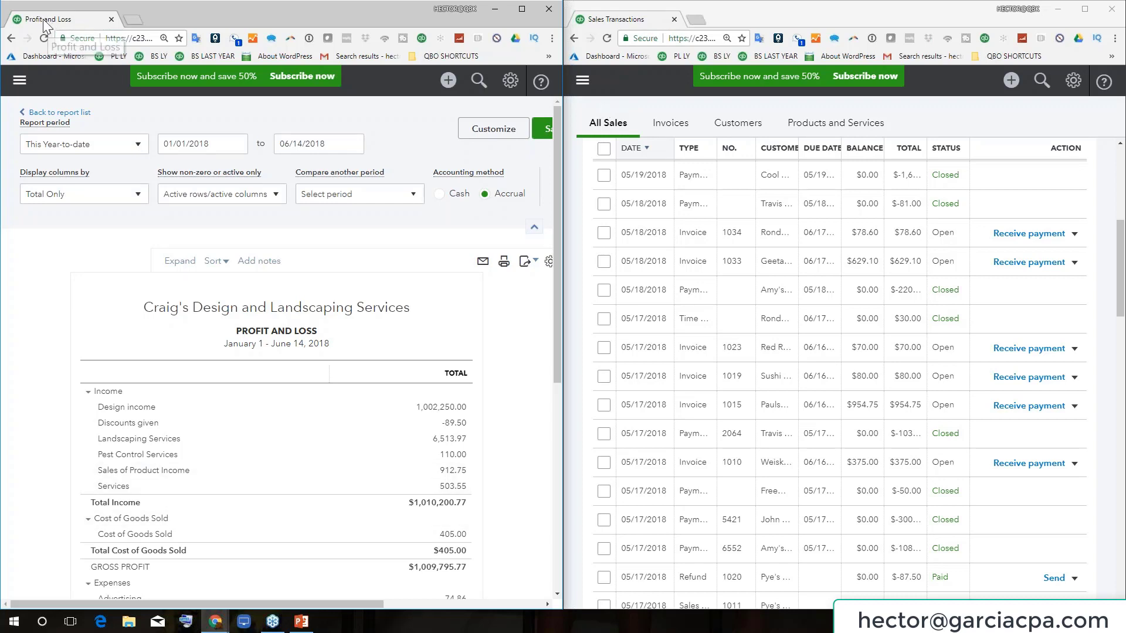
- Merge the Profit and Loss tab back into the maximized window and toggle between both tabs
left_click_drag(49, 25, 729, 24)
left_click(1085, 9)
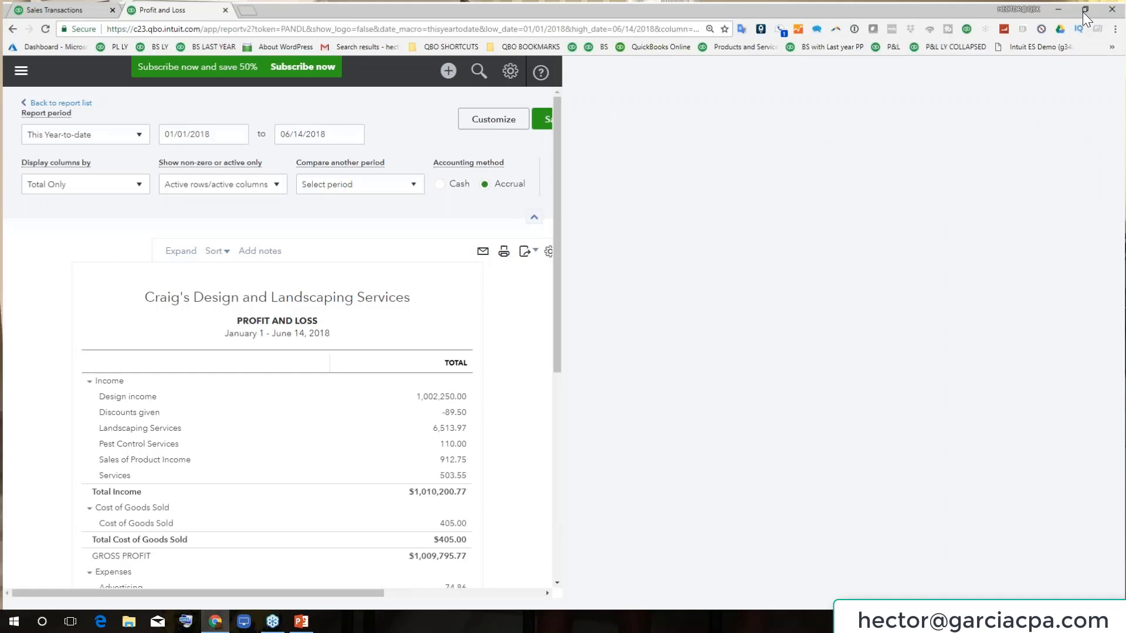
left_click(59, 8)
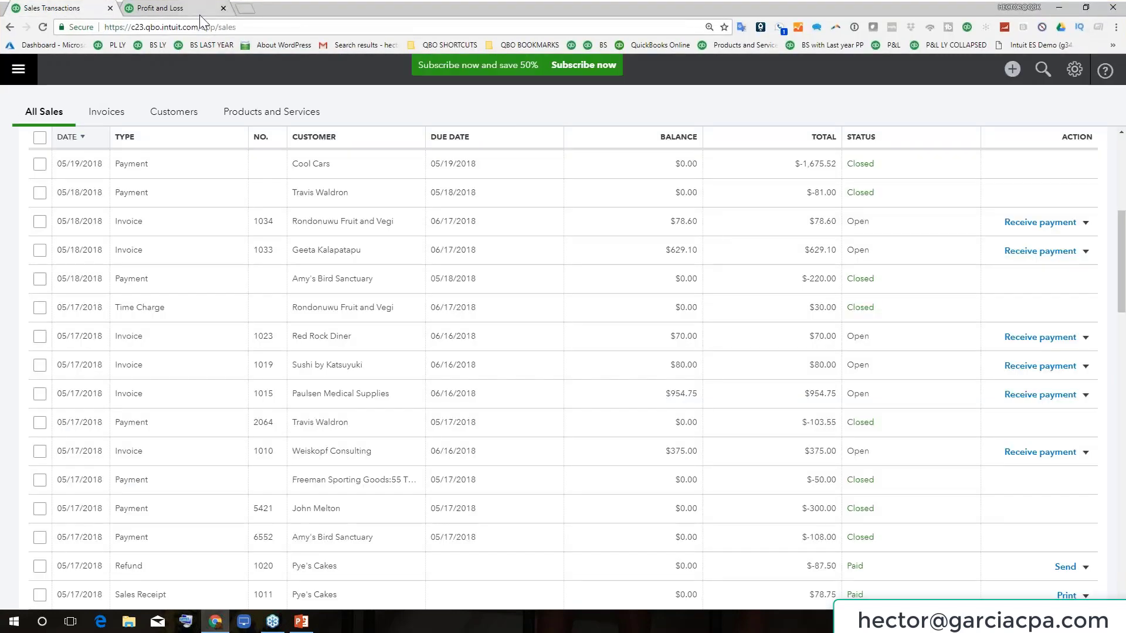
left_click(199, 11)
left_click(42, 11)
left_click(201, 12)
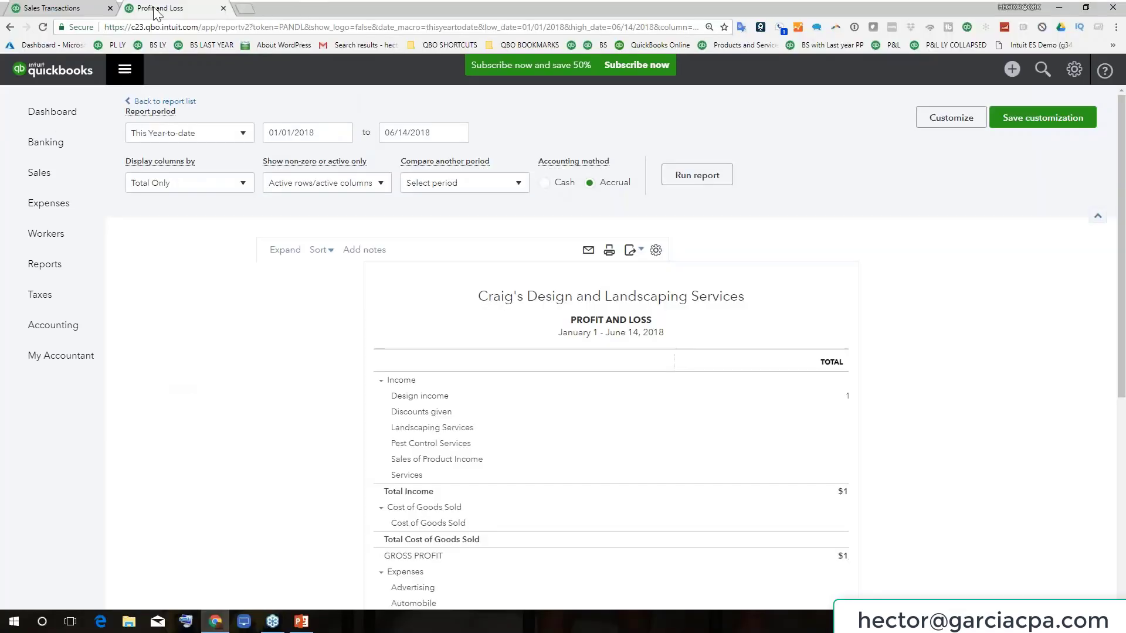
- Open Taxes (Sales Tax Center) in a new tab, view it, then return to the Chrome Shortcuts slides
left_click(49, 302, "ctrl")
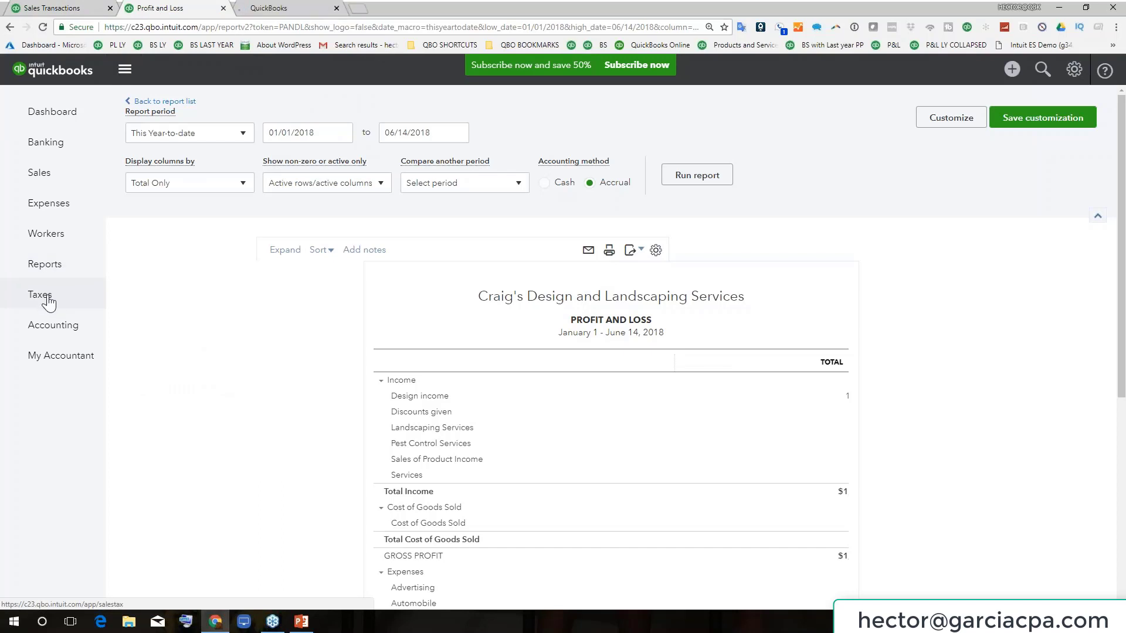
left_click(280, 11)
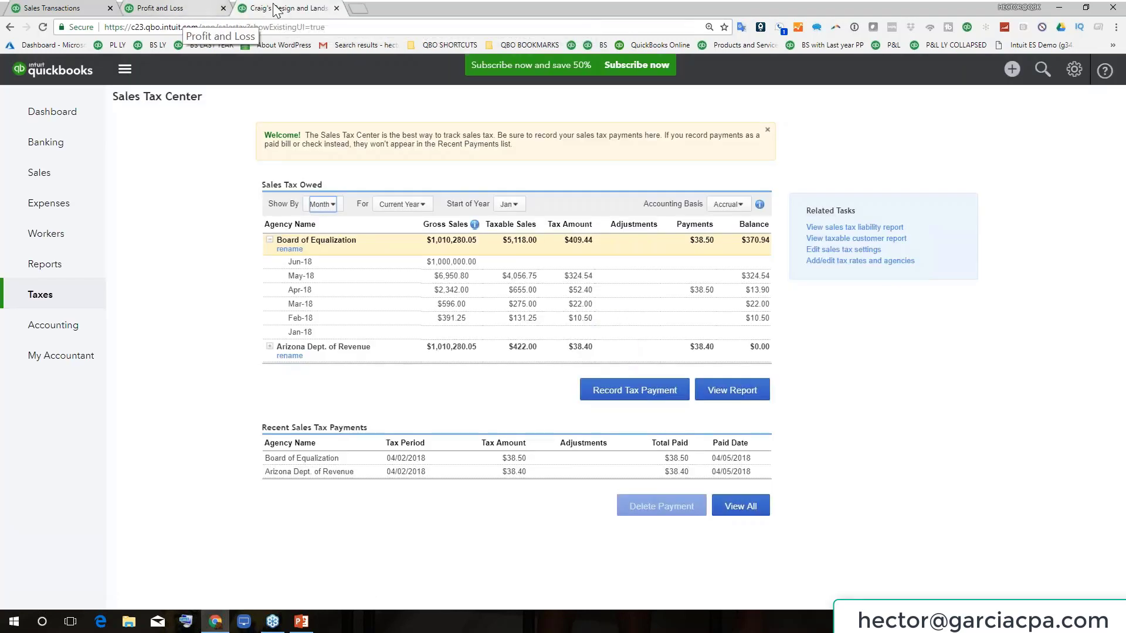
left_click(336, 8)
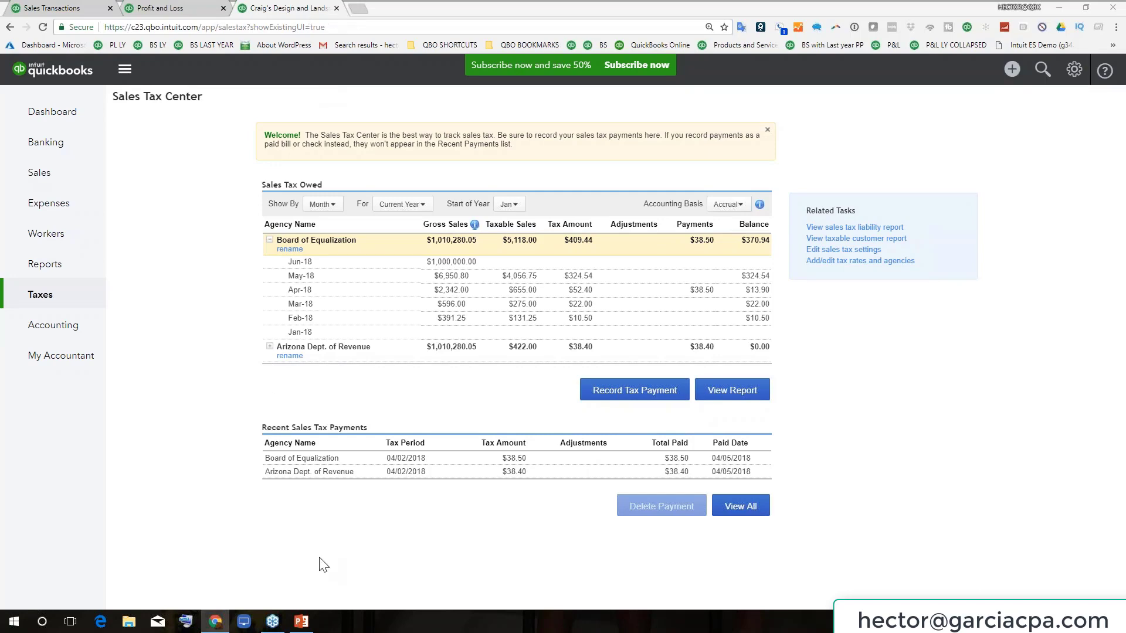
left_click(301, 621)
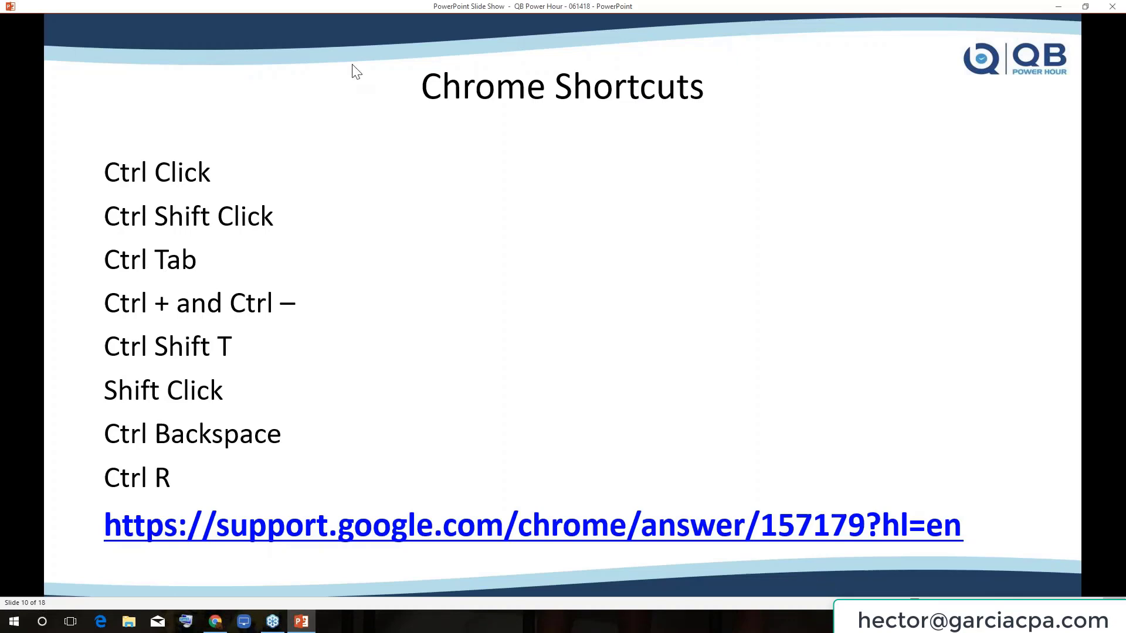
- Hide the slide show and cycle through the open QuickBooks tabs with Ctrl+Tab
left_click(1058, 7)
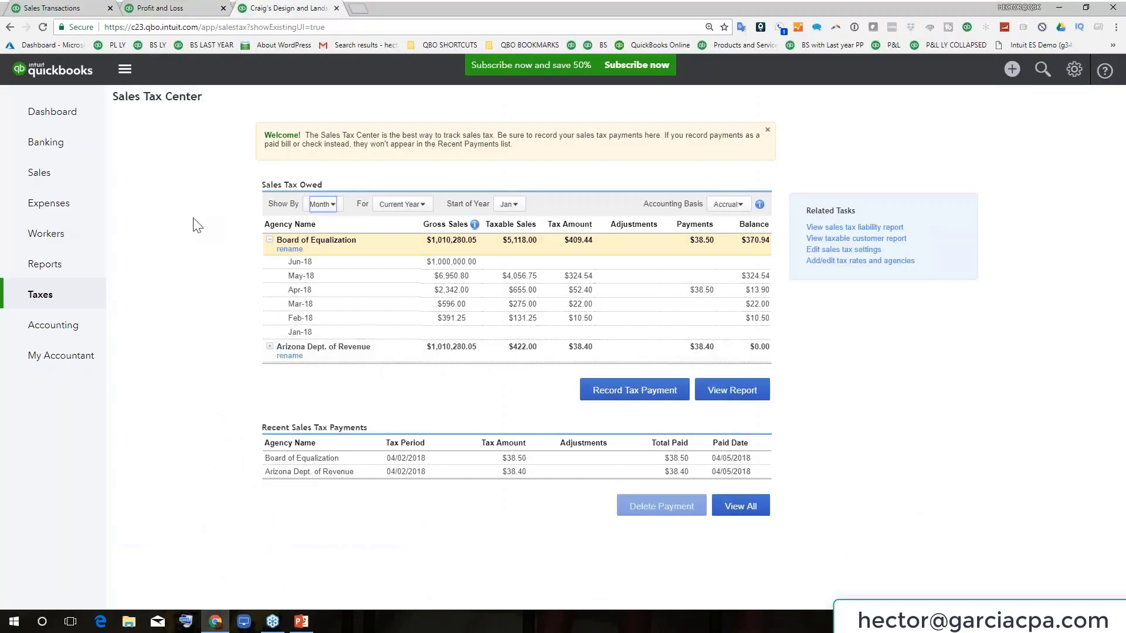
key("ctrl+Tab")
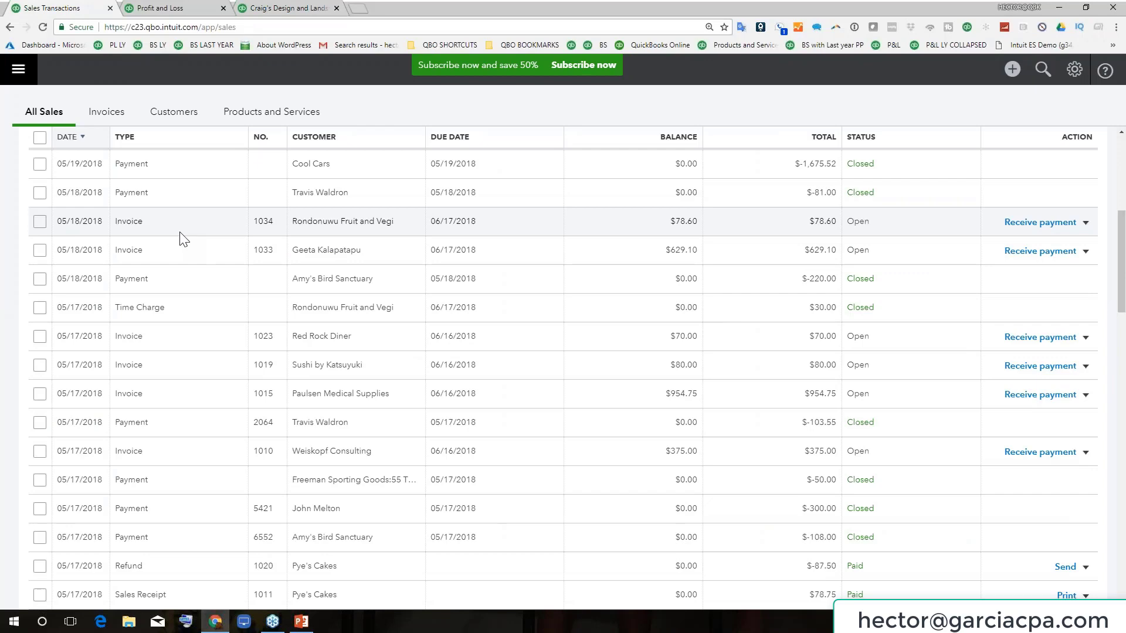
key("ctrl+Tab")
key("ctrl+Tab")
key("ctrl+Tab")
key("ctrl+Tab")
key("ctrl+Tab")
key("alt+Left")
key("ctrl+Tab")
key("ctrl+Tab")
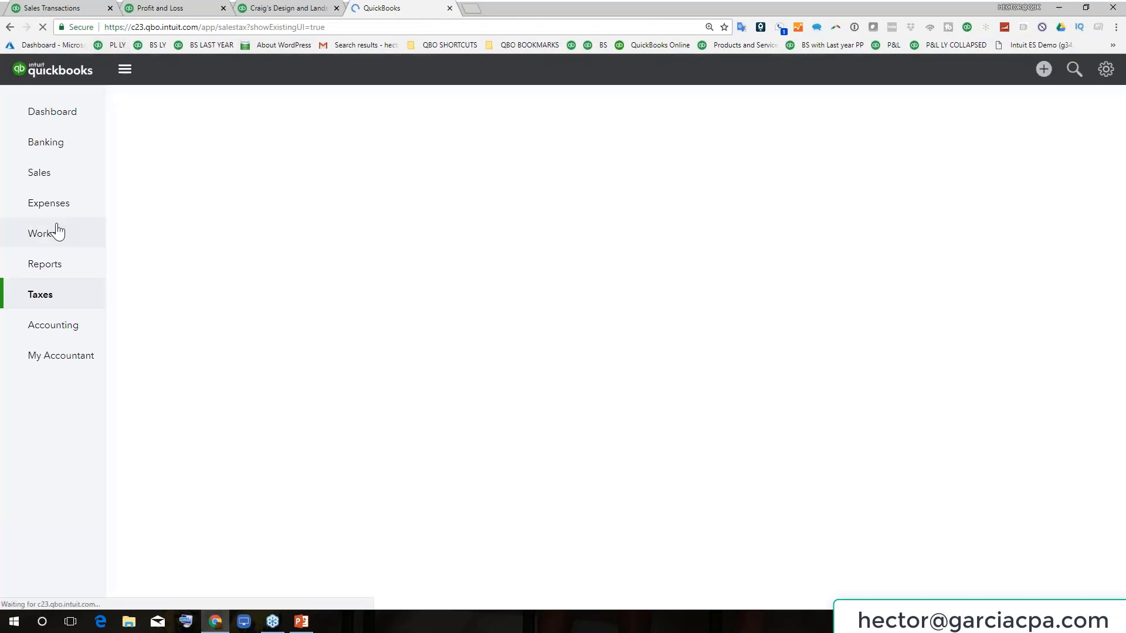
- Load Expense Transactions in the fourth tab, then cycle forward and back through tabs to Sales Tax Center
left_click(48, 205)
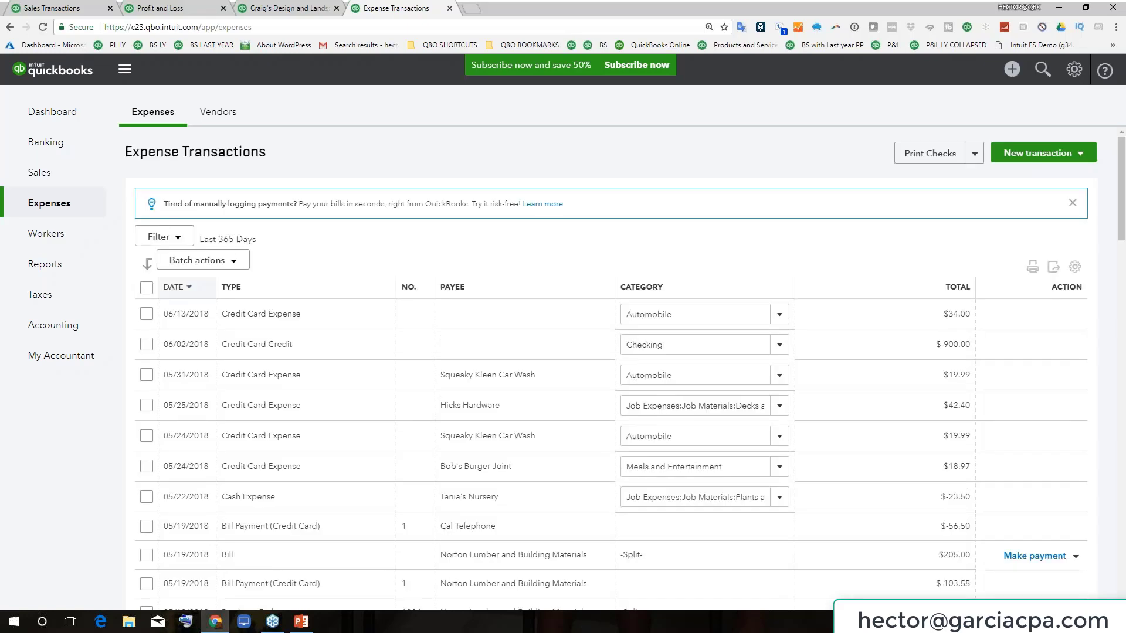
key("ctrl+Tab")
key("ctrl+Tab")
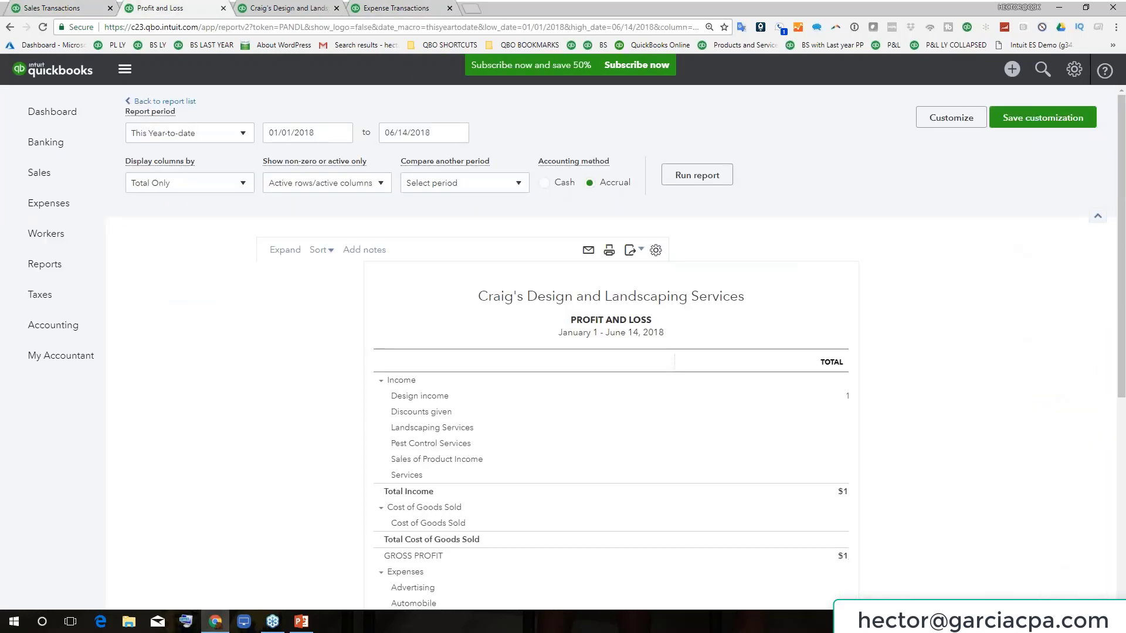
key("ctrl+Tab")
key("ctrl+Tab")
key("ctrl+Tab")
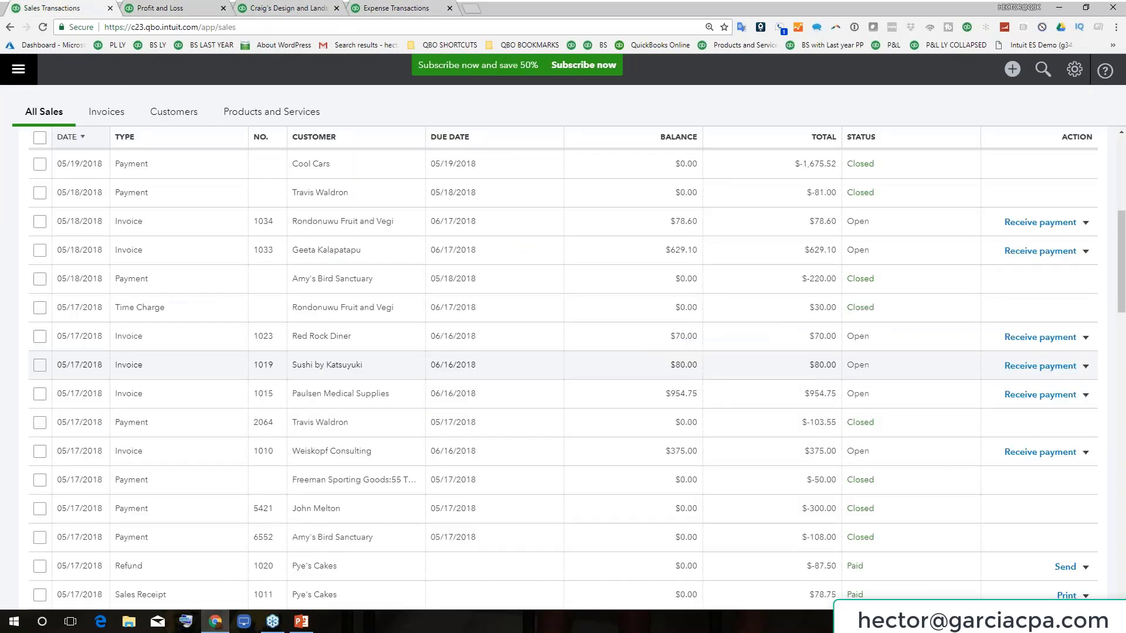
key("ctrl+Tab")
key("ctrl+Tab")
key("ctrl+Tab")
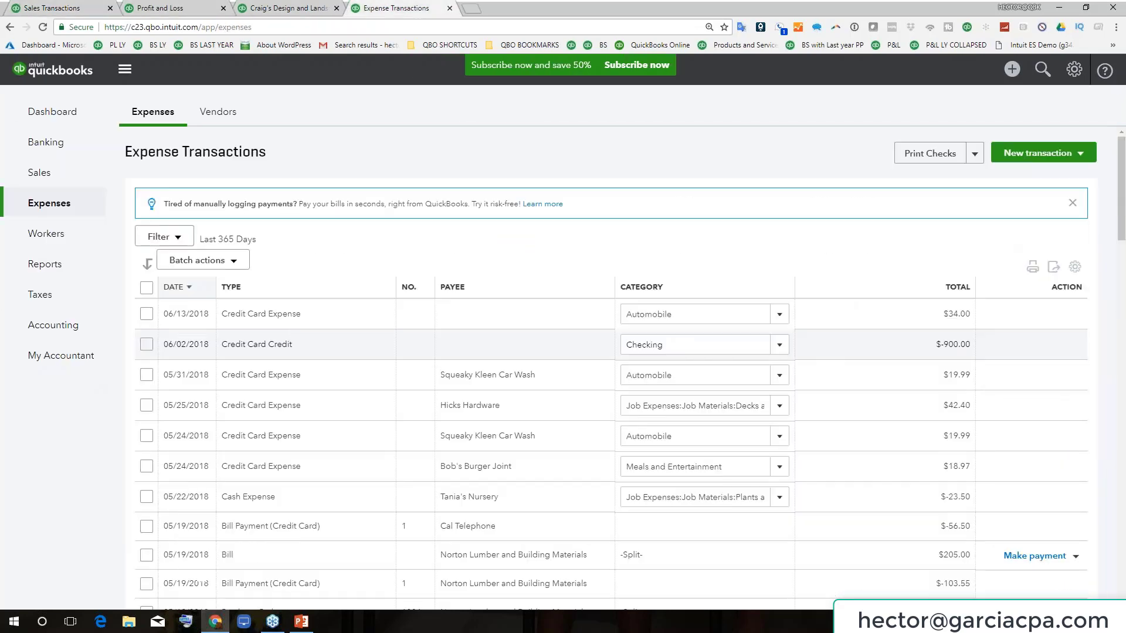
key("ctrl+shift+Tab")
key("ctrl+shift+Tab")
key("ctrl+shift+Tab")
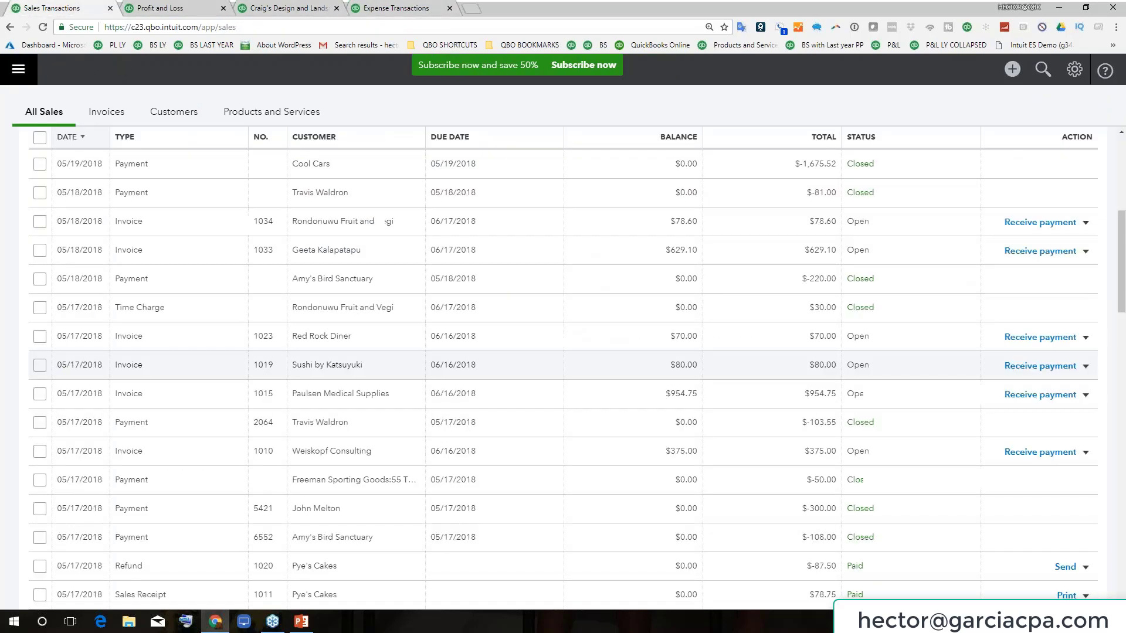
key("ctrl+shift+Tab")
key("ctrl+shift+Tab")
key("ctrl+shift+Tab")
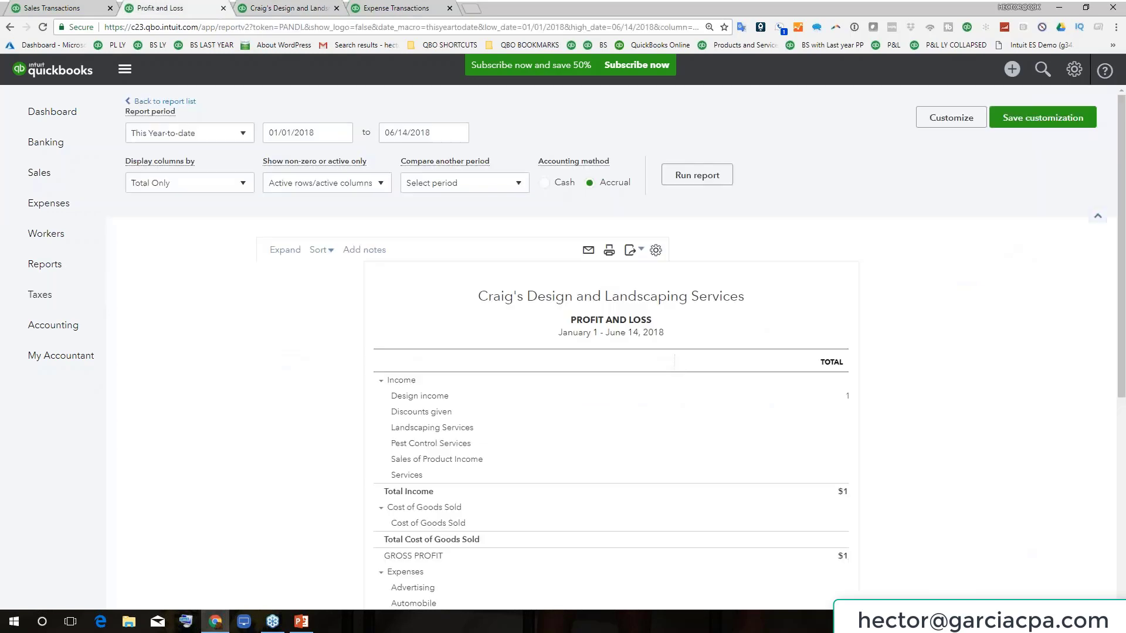
key("ctrl+Tab")
key("ctrl+Tab")
key("ctrl+Tab")
key("ctrl+Tab")
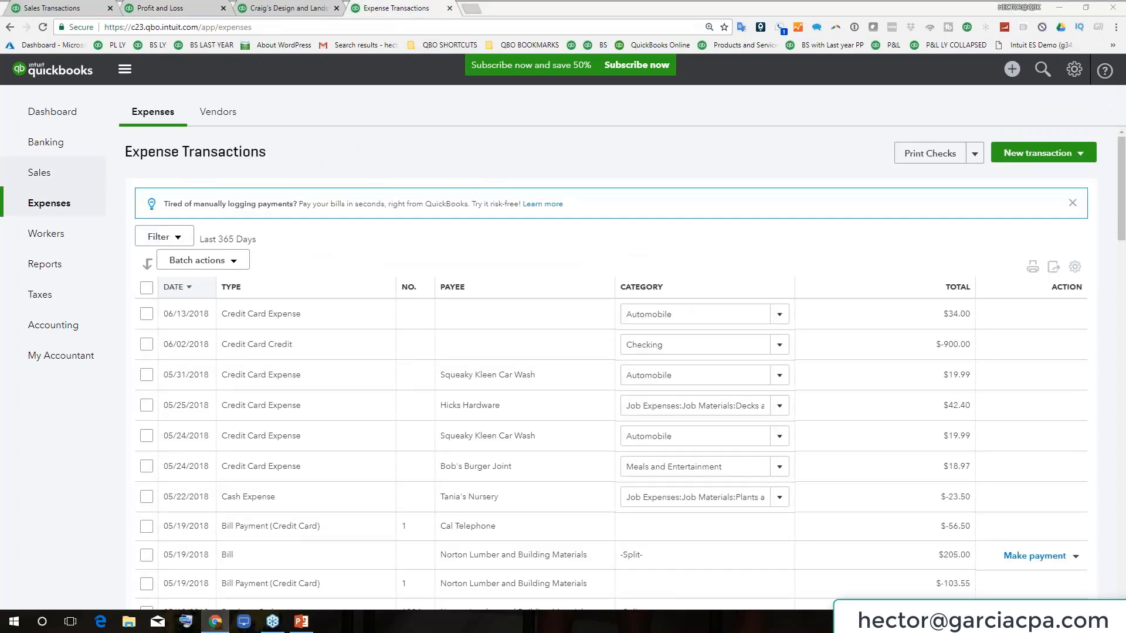
- Close and restore the Expense Transactions tab, then return to the Chrome Shortcuts slide
left_click(450, 9)
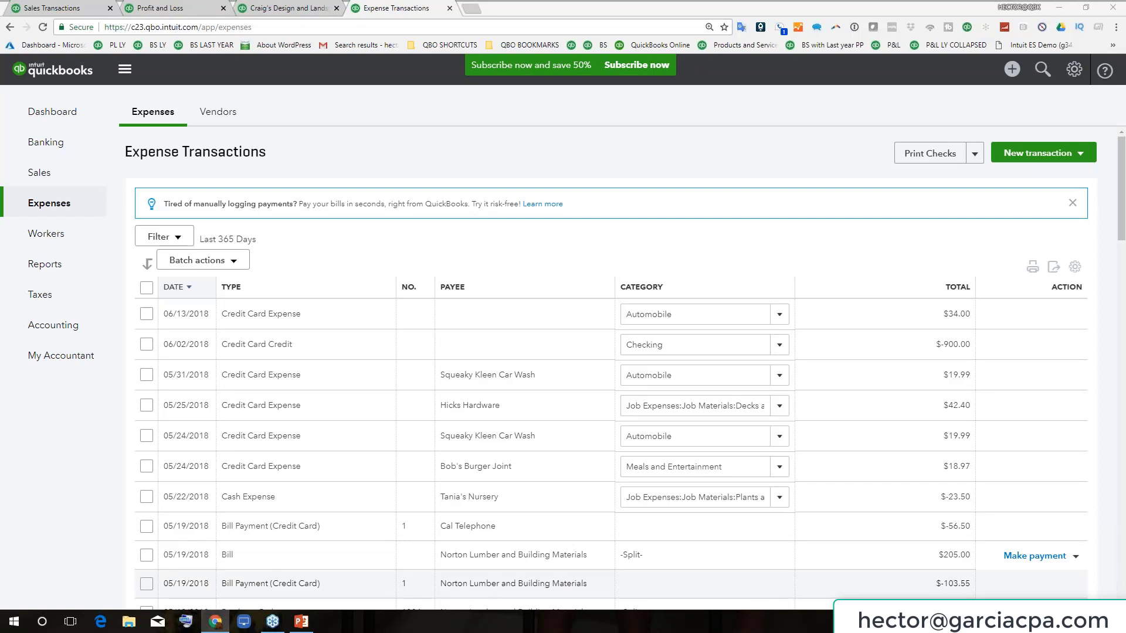
left_click(301, 621)
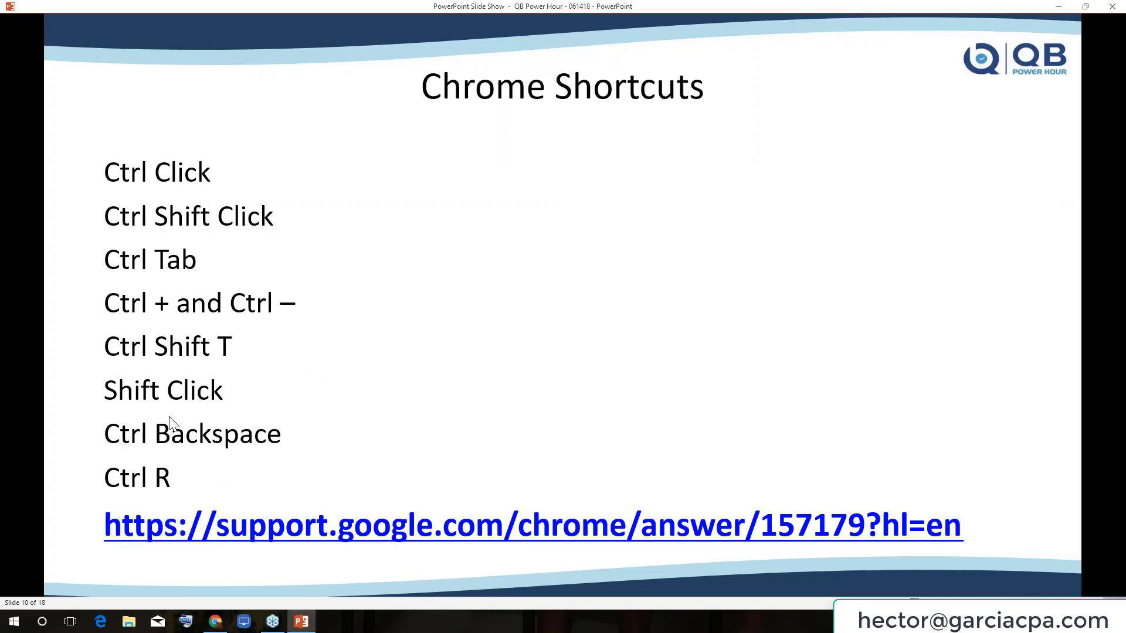
- Open and cancel printing, then reload the Expense Transactions page and the Profit and Loss report
left_click(215, 621)
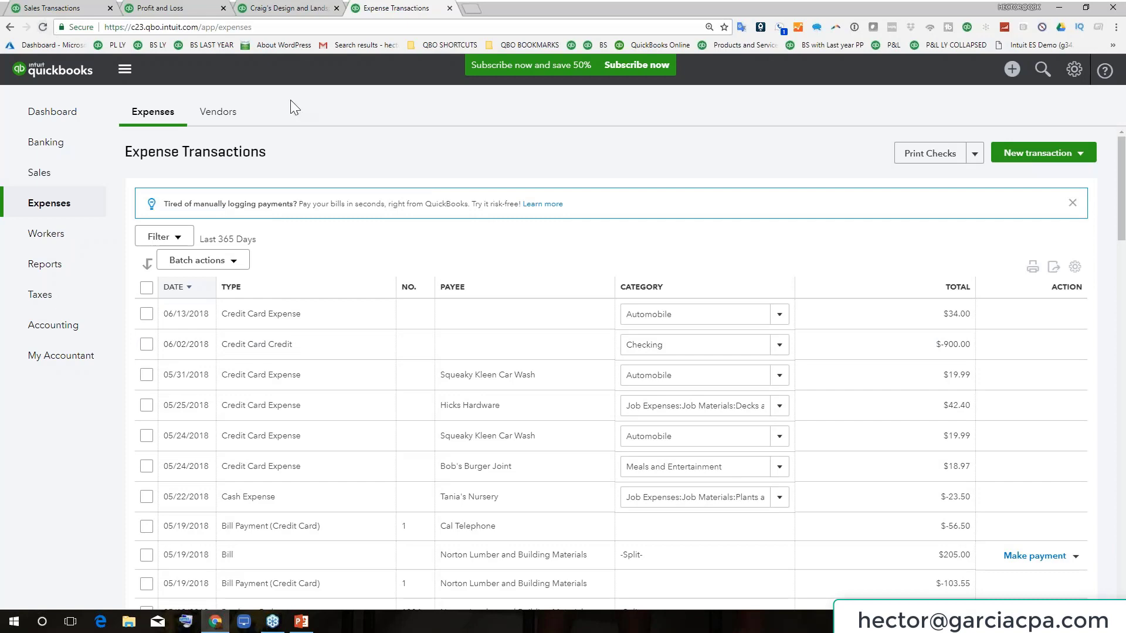
key("ctrl+p")
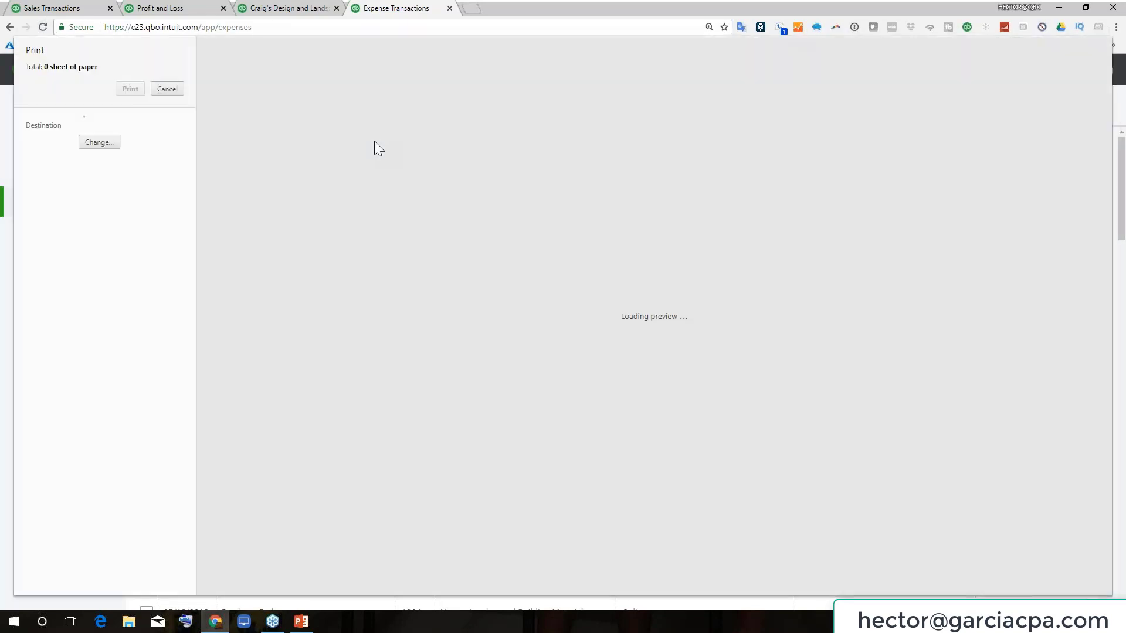
left_click(176, 89)
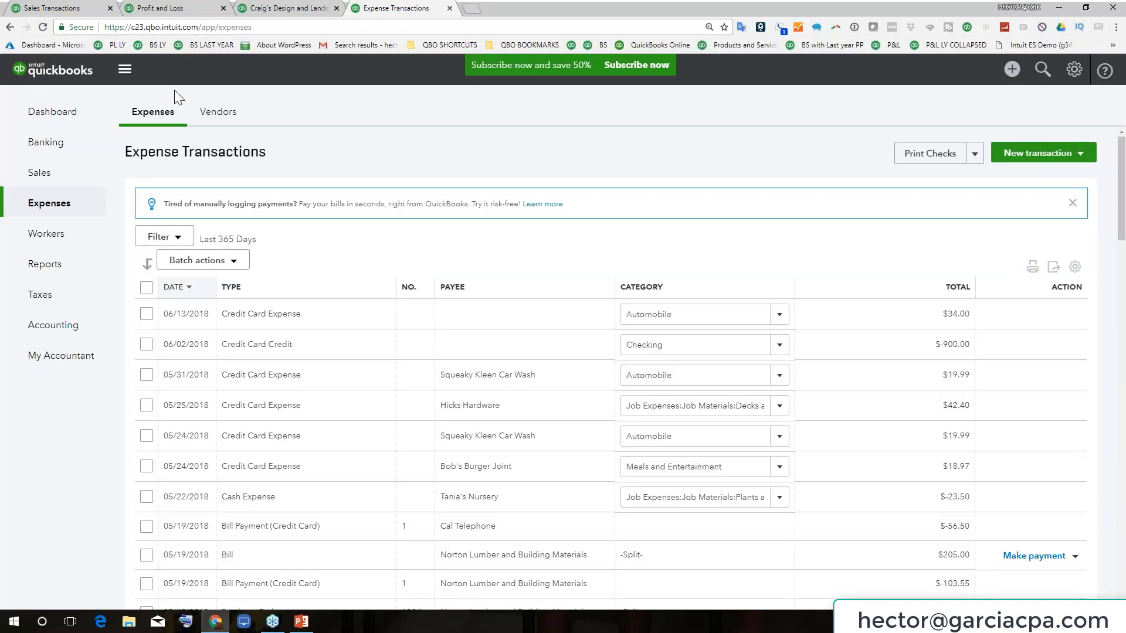
key("F5")
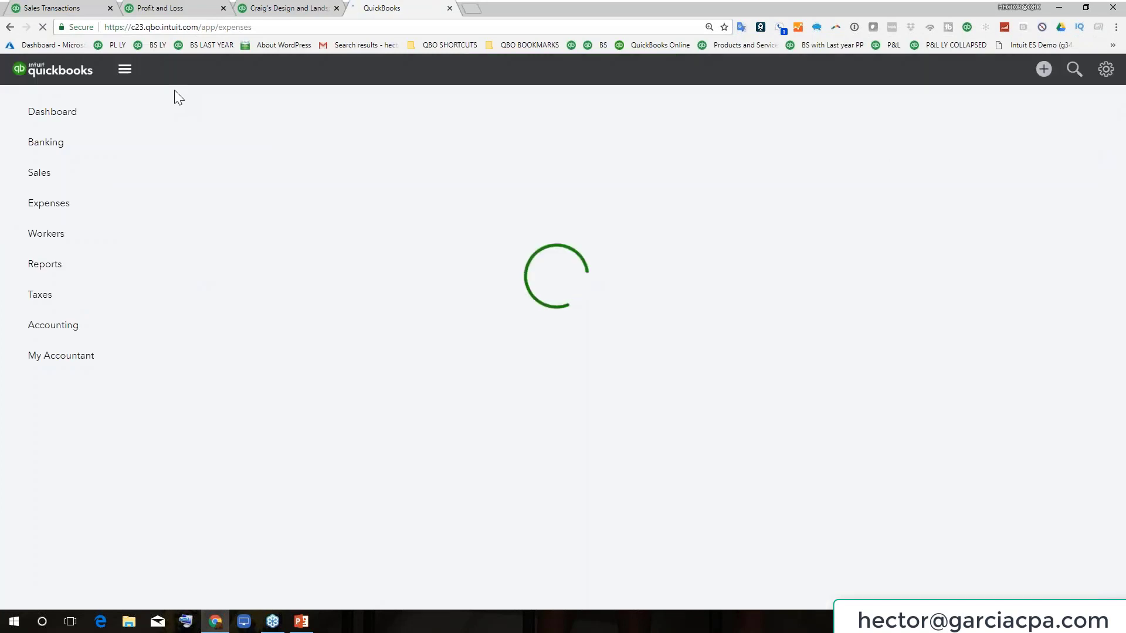
left_click(189, 15)
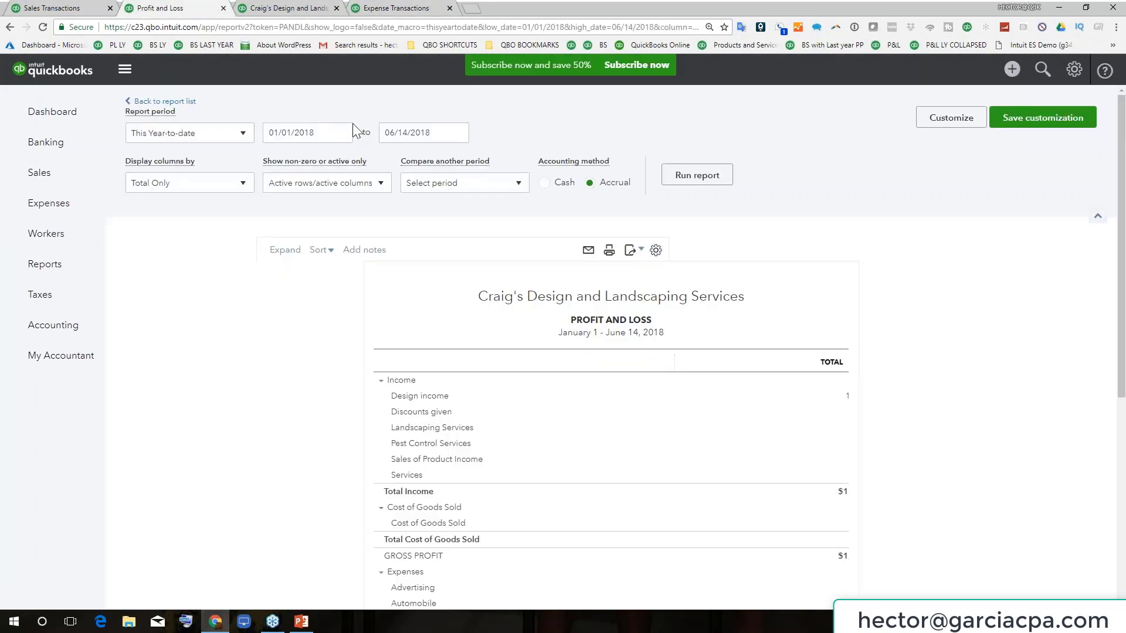
key("F5")
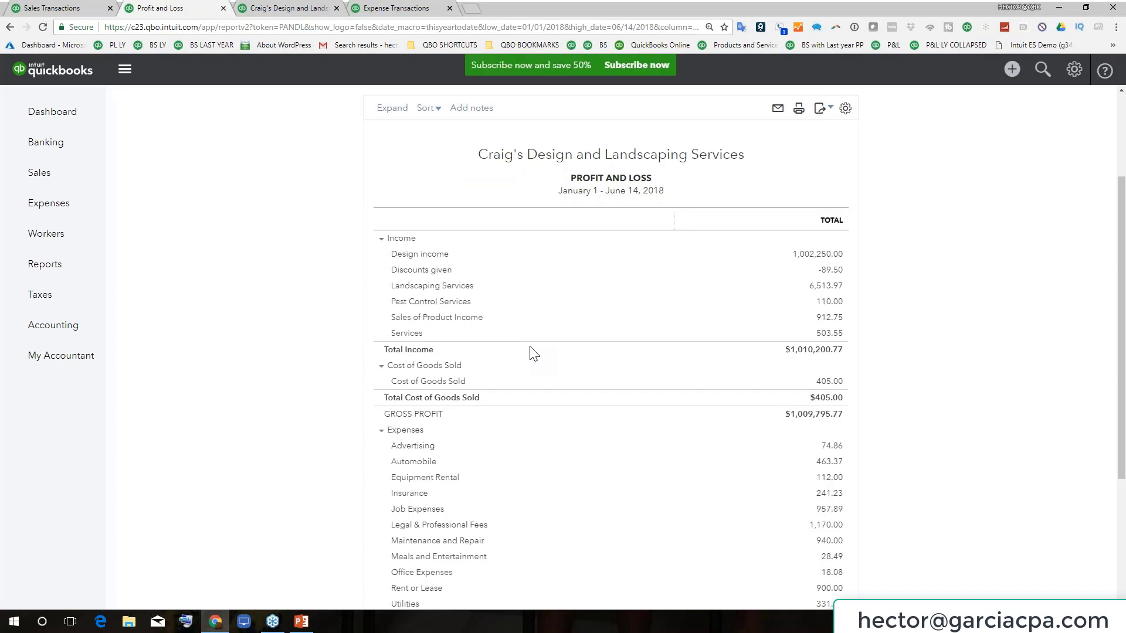
- Open Invoice #1010 for $375.00 Custom Design by drilling into the P&L Design income amount
left_click(301, 621)
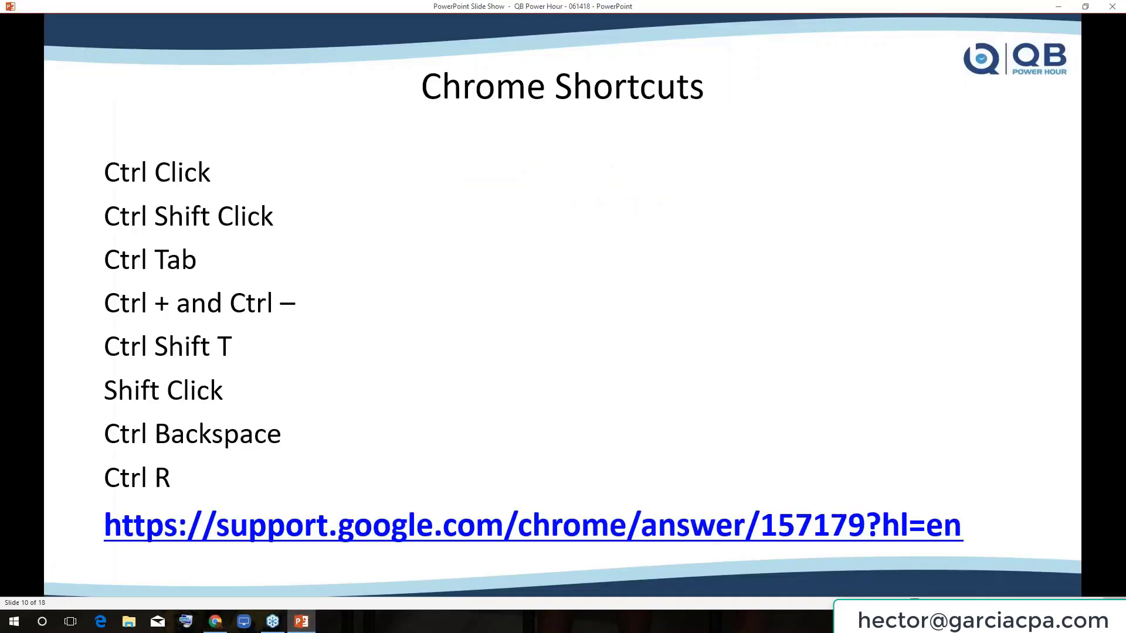
left_click(215, 621)
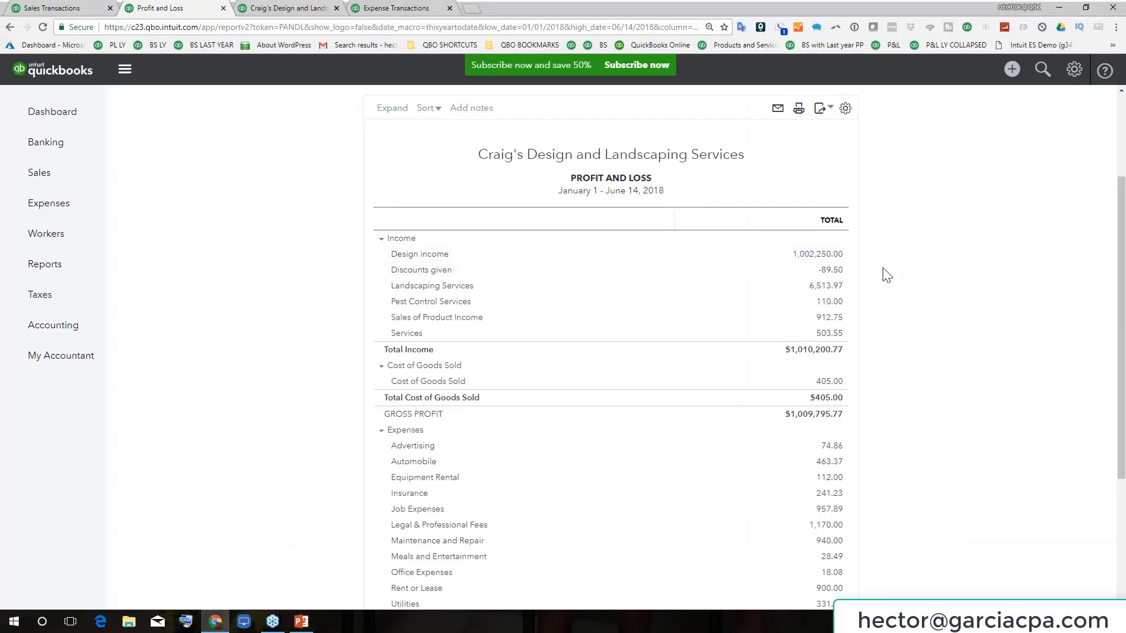
left_click(824, 350)
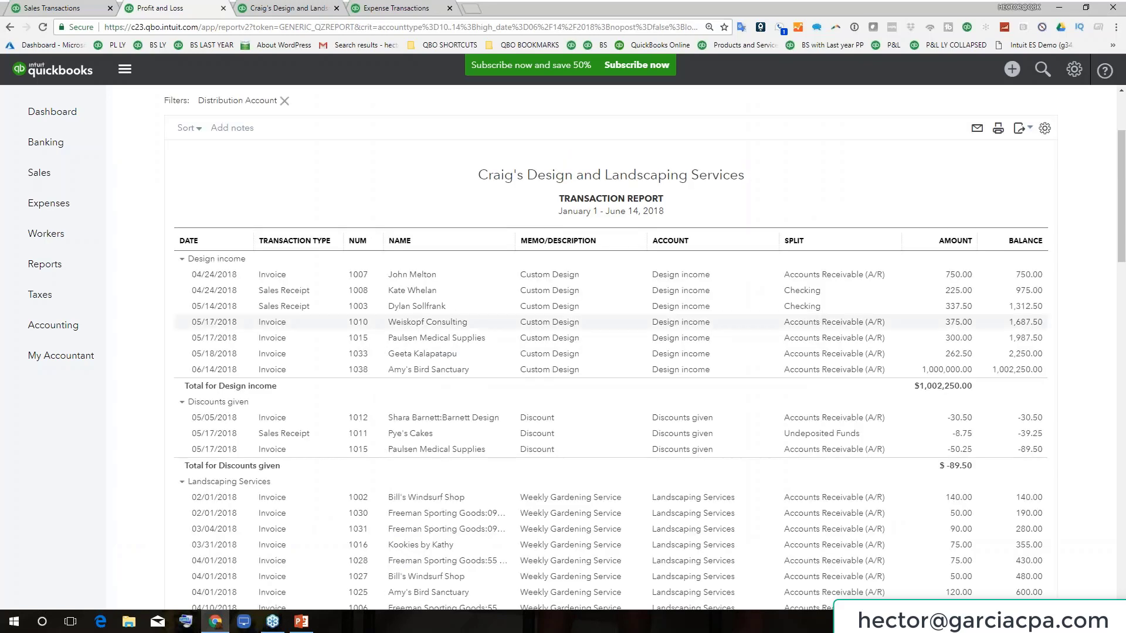
left_click(426, 329)
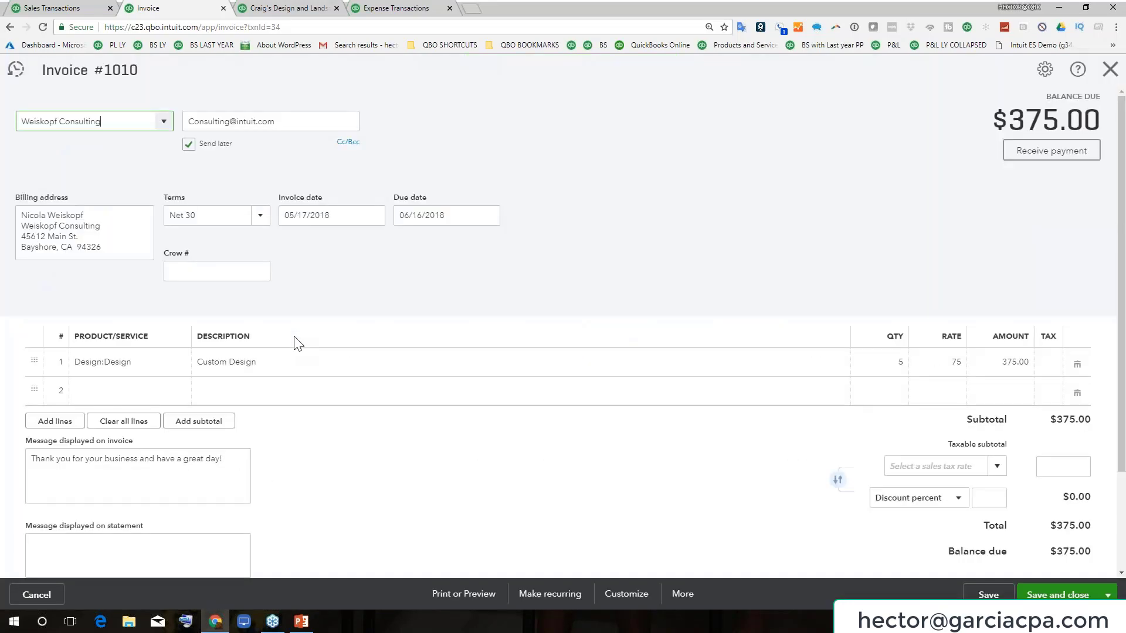
- Zoom the invoice page in one step and trim characters from the end of the message
left_click_drag(230, 462, 20, 507)
key("ctrl+plus")
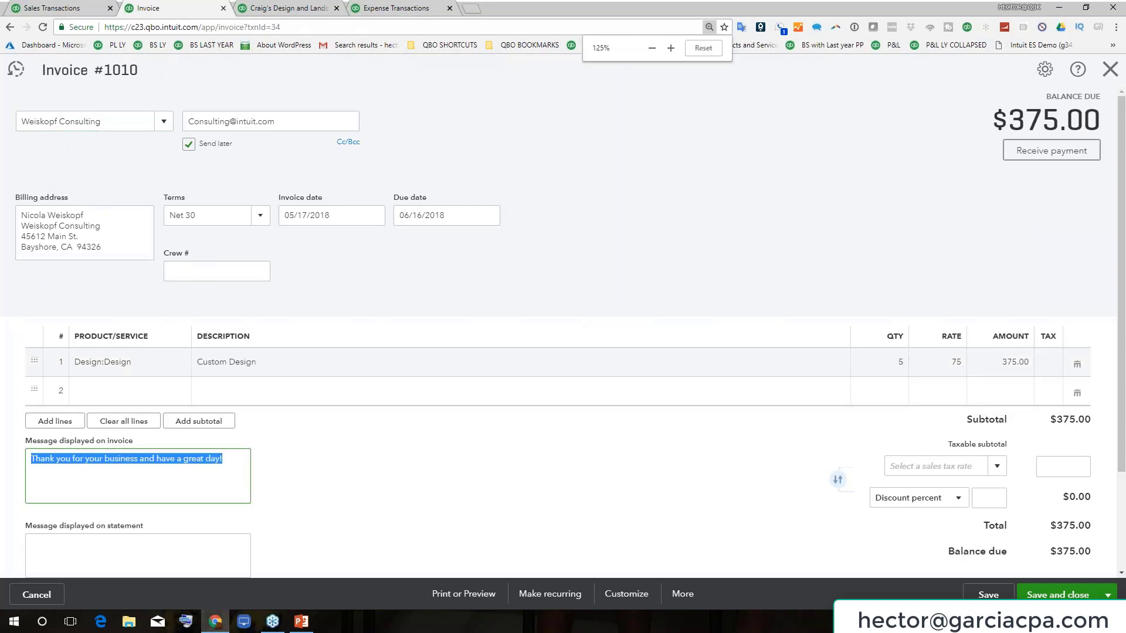
left_click(279, 512)
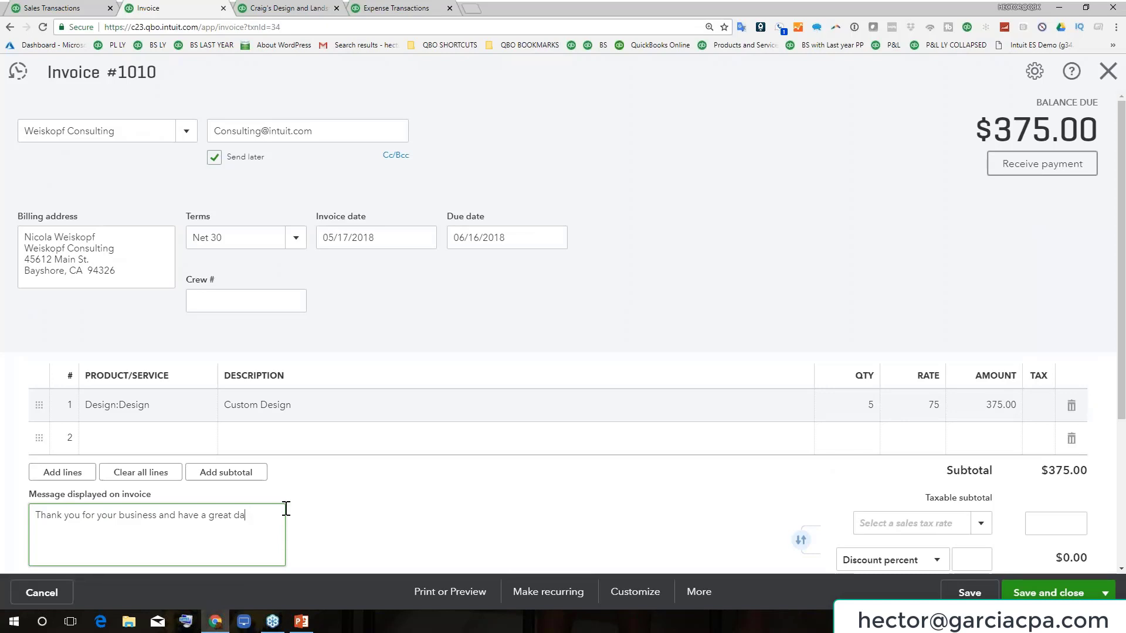
key("BackSpace")
key("BackSpace")
- Delete words with Ctrl+Backspace and retype until the message reads 'Thank you for your business and have'
key("ctrl+BackSpace")
key("ctrl+BackSpace")
key("ctrl+BackSpace")
key("ctrl+BackSpace")
key("ctrl+BackSpace")
key("ctrl+BackSpace")
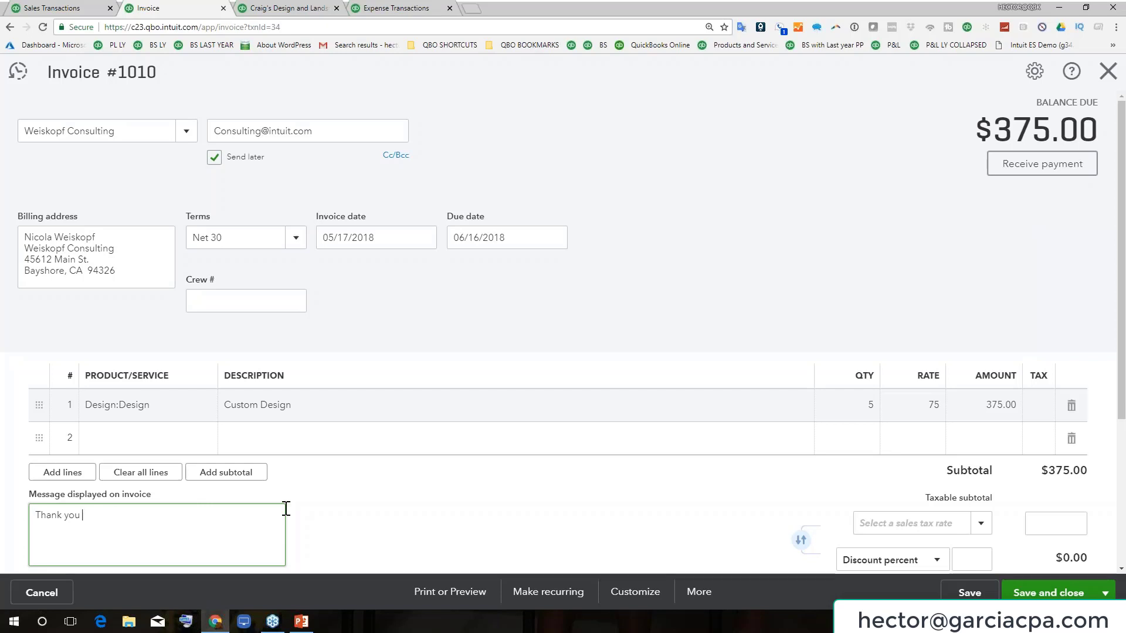
key("ctrl+BackSpace")
type("you ")
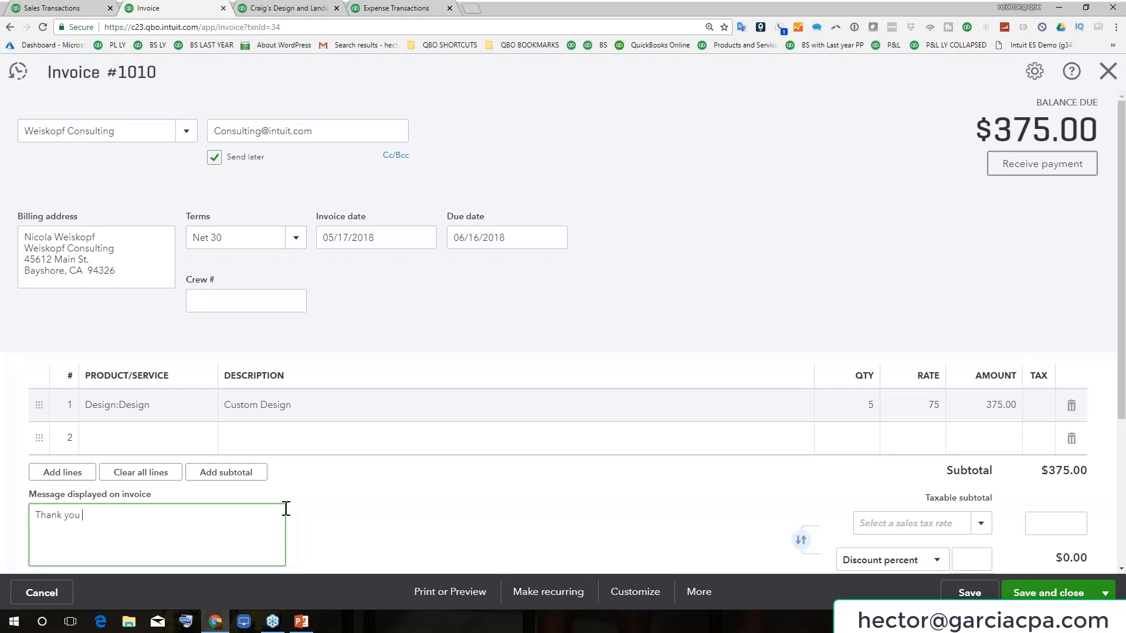
type("for your business and have")
key("ctrl+BackSpace")
key("ctrl+BackSpace")
key("ctrl+BackSpace")
key("ctrl+BackSpace")
key("ctrl+BackSpace")
key("ctrl+BackSpace")
type("you for your business and have a")
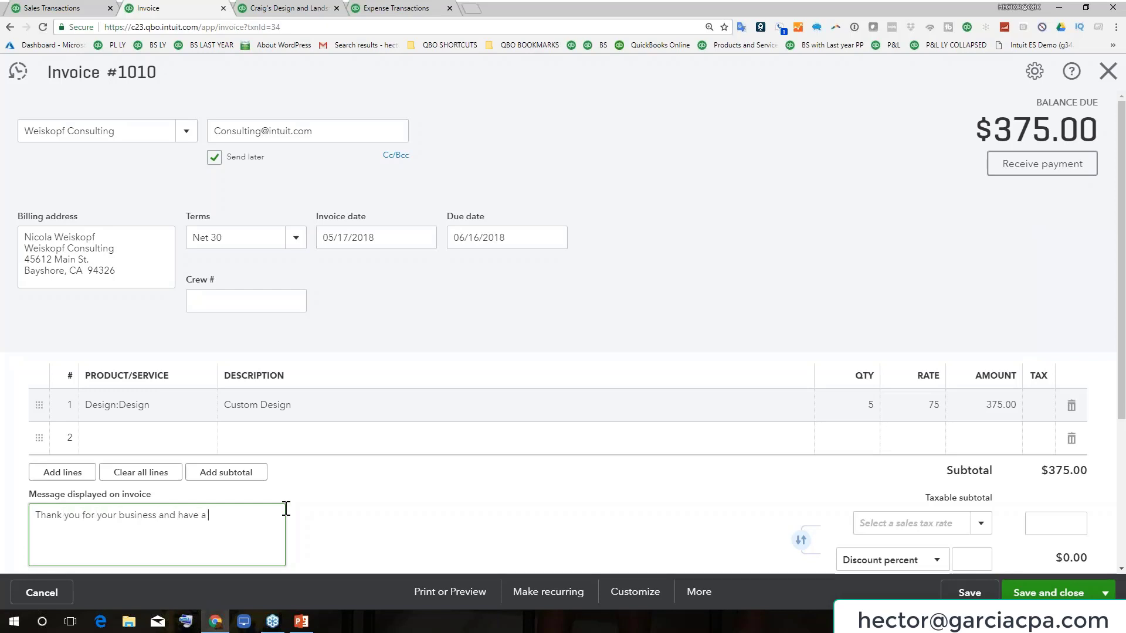
key("ctrl+BackSpace")
key("ctrl+BackSpace")
key("ctrl+BackSpace")
key("ctrl+BackSpace")
key("ctrl+BackSpace")
key("ctrl+BackSpace")
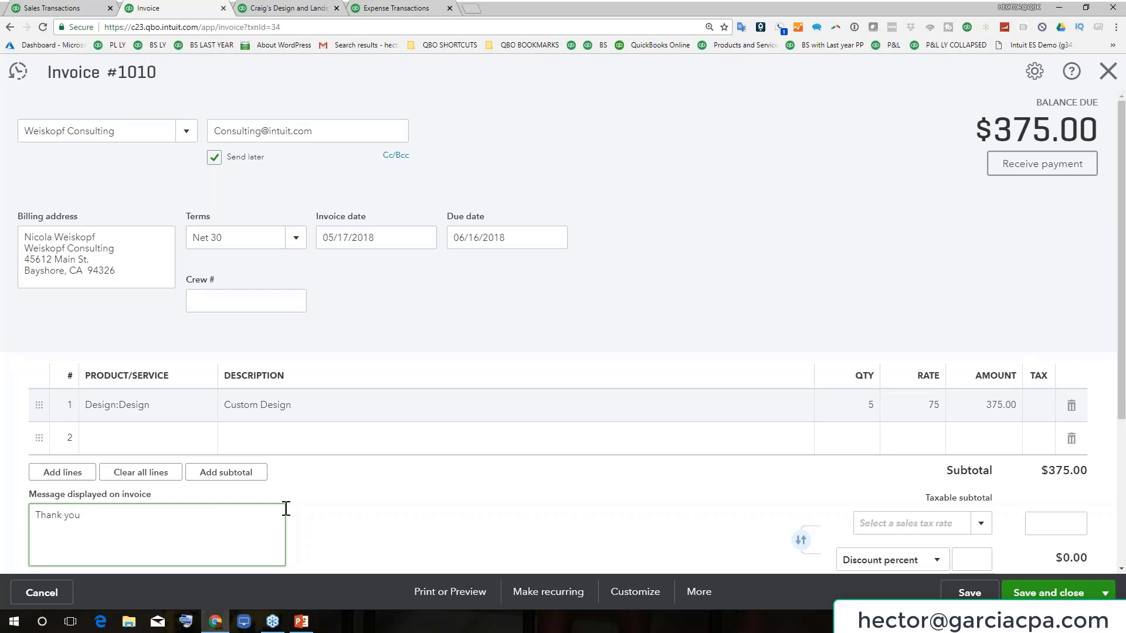
type("for your business and have")
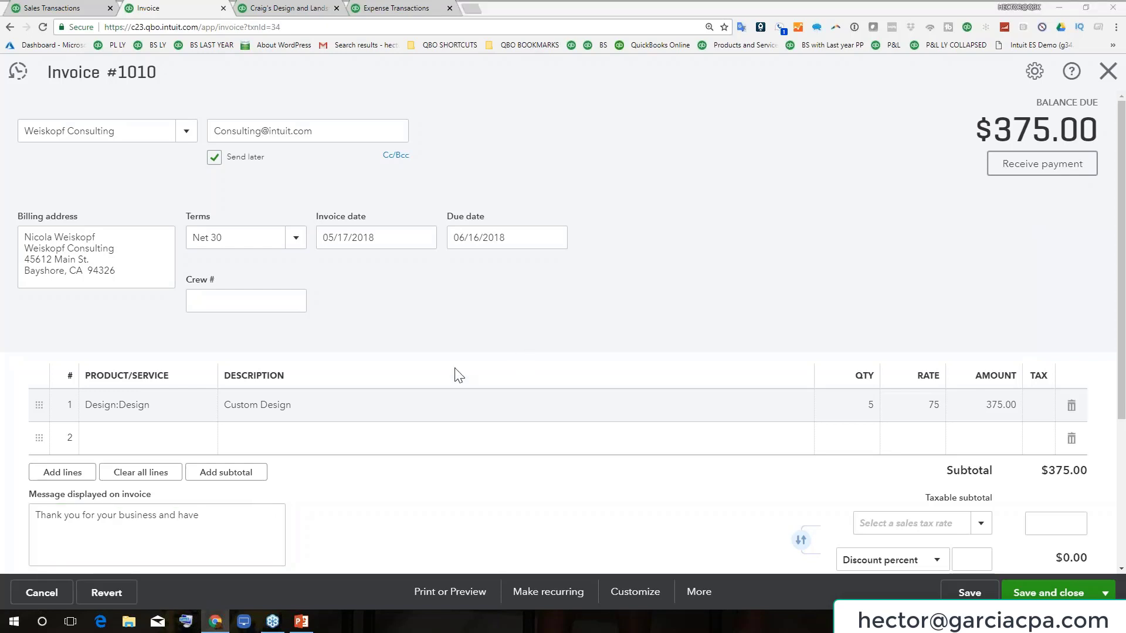
key("alt+Tab")
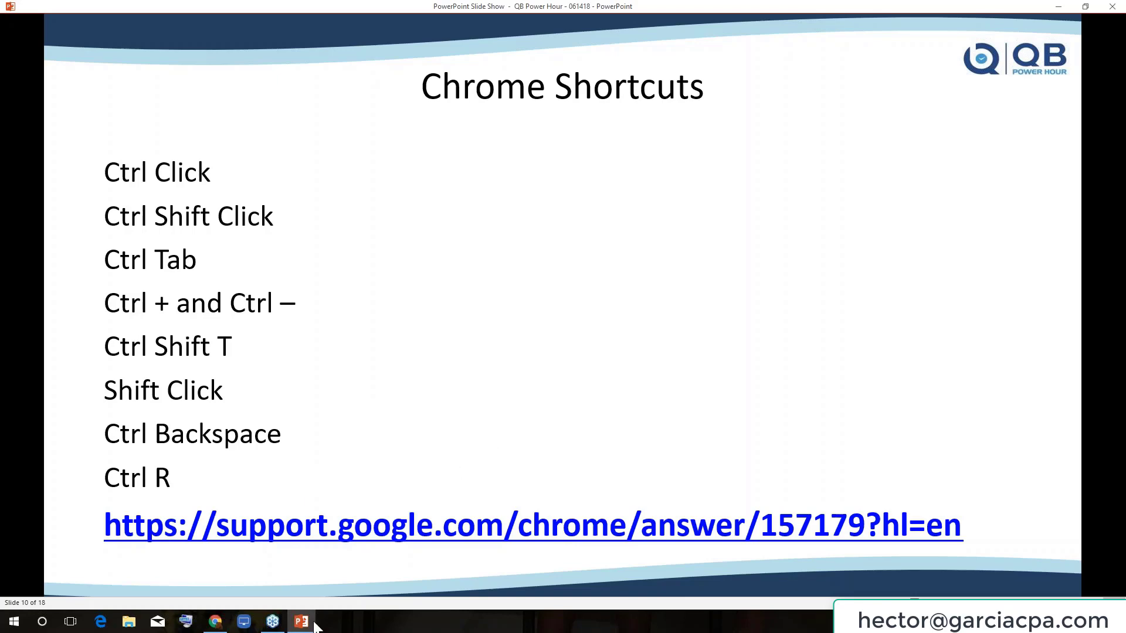
- Close the invoice without saving and go to the Banking page
mouse_move(299, 628)
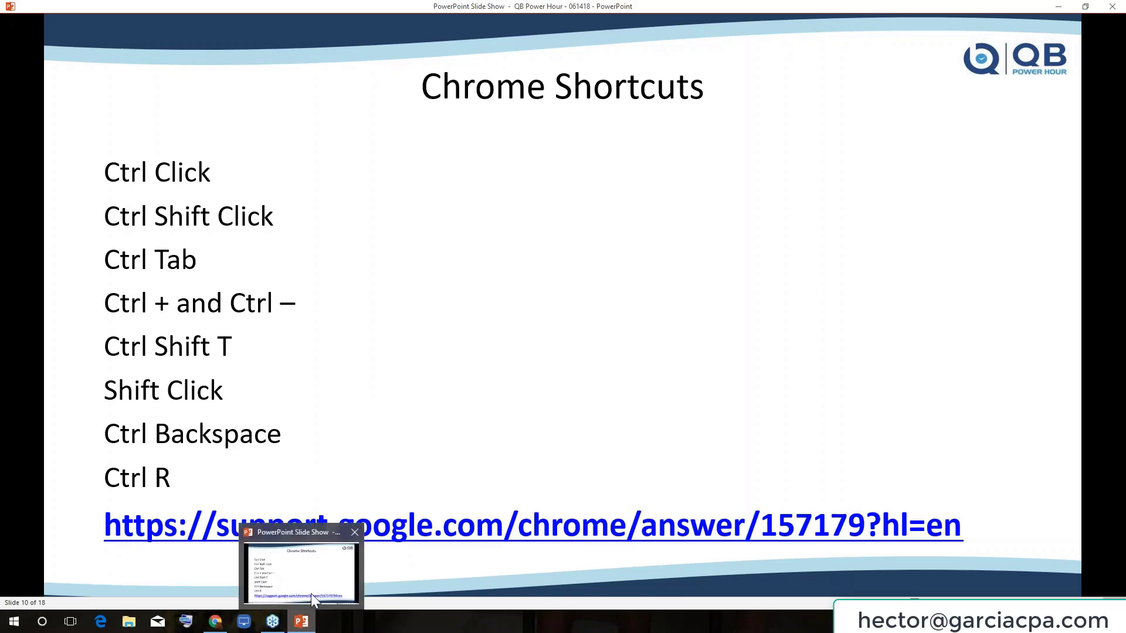
left_click(215, 621)
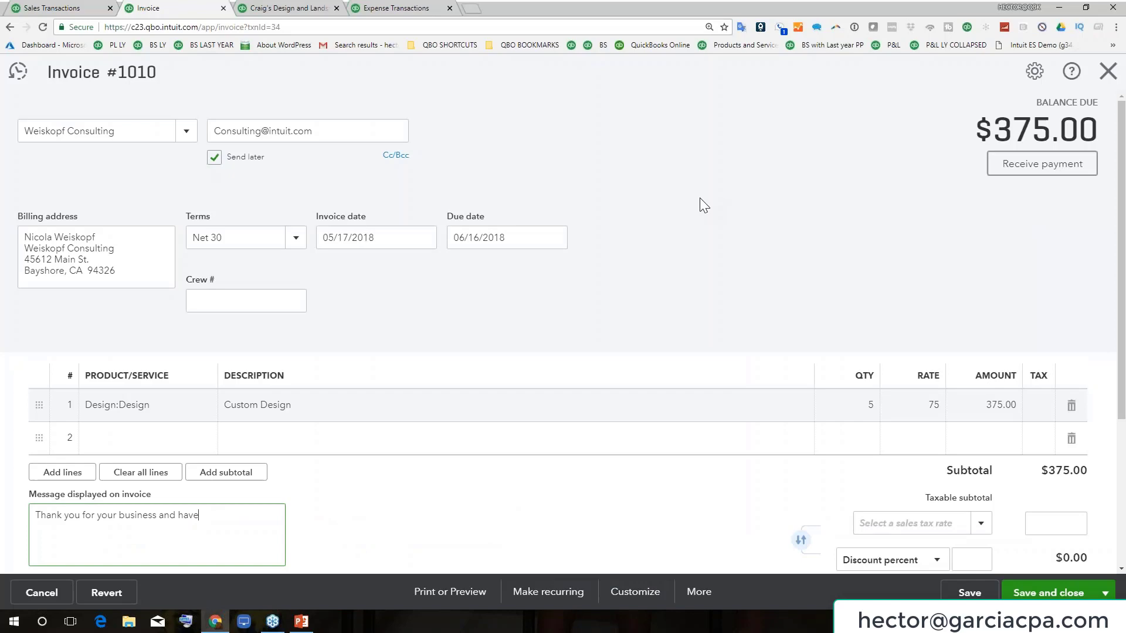
left_click(1107, 71)
left_click(629, 357)
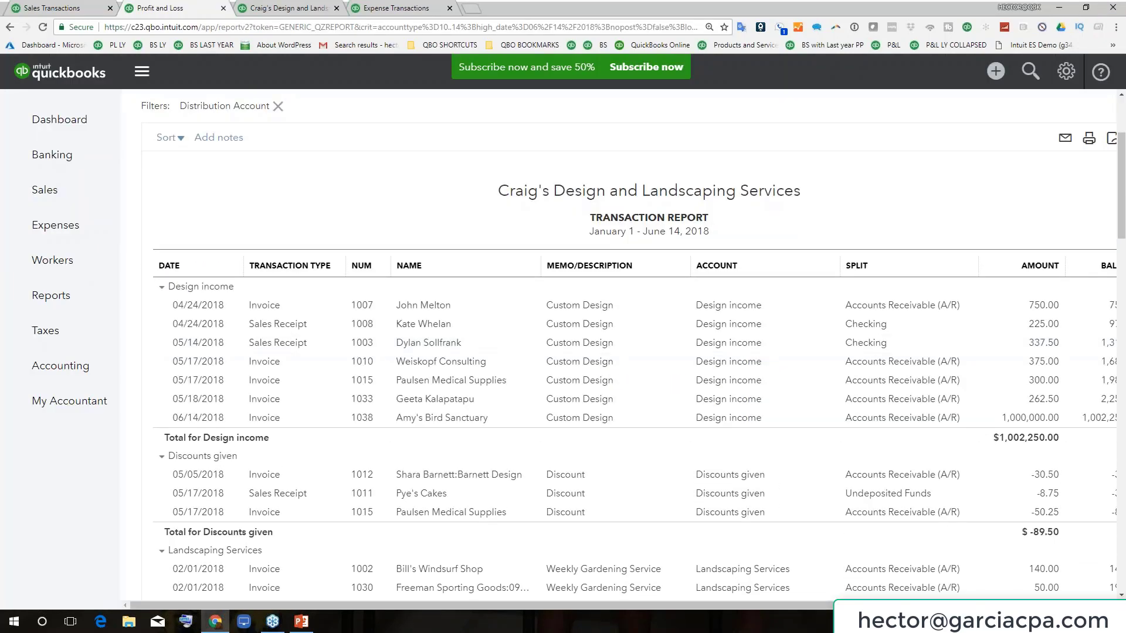
left_click(47, 186)
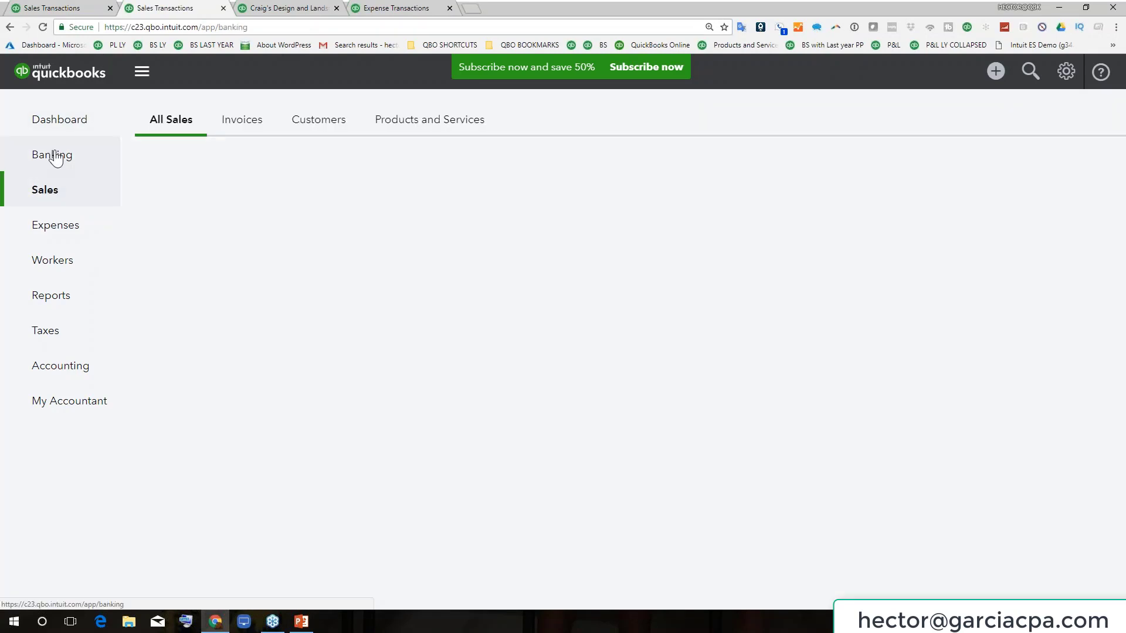
left_click(56, 156)
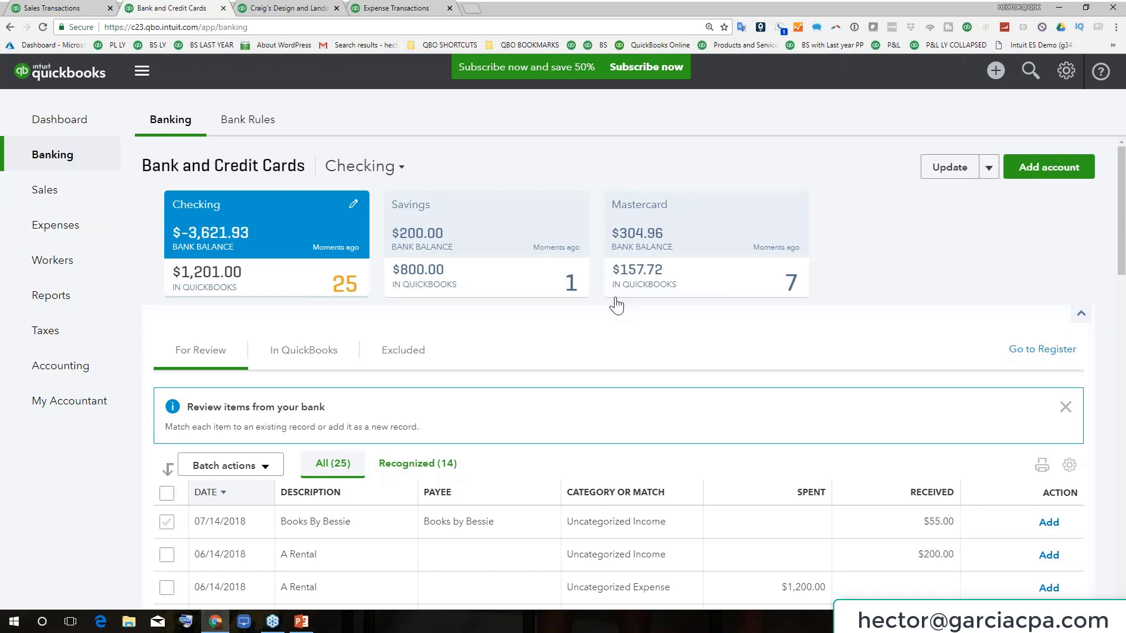
- Zoom the Banking page up to 200%, below normal, back up, then reset with Ctrl+0
key("ctrl+plus")
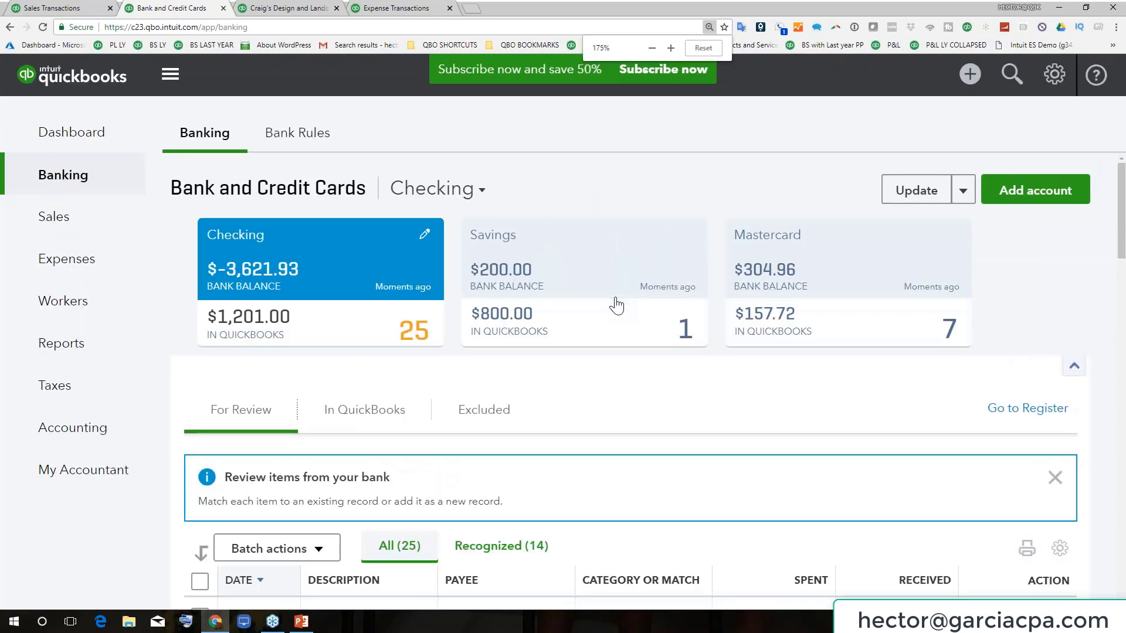
key("ctrl+plus")
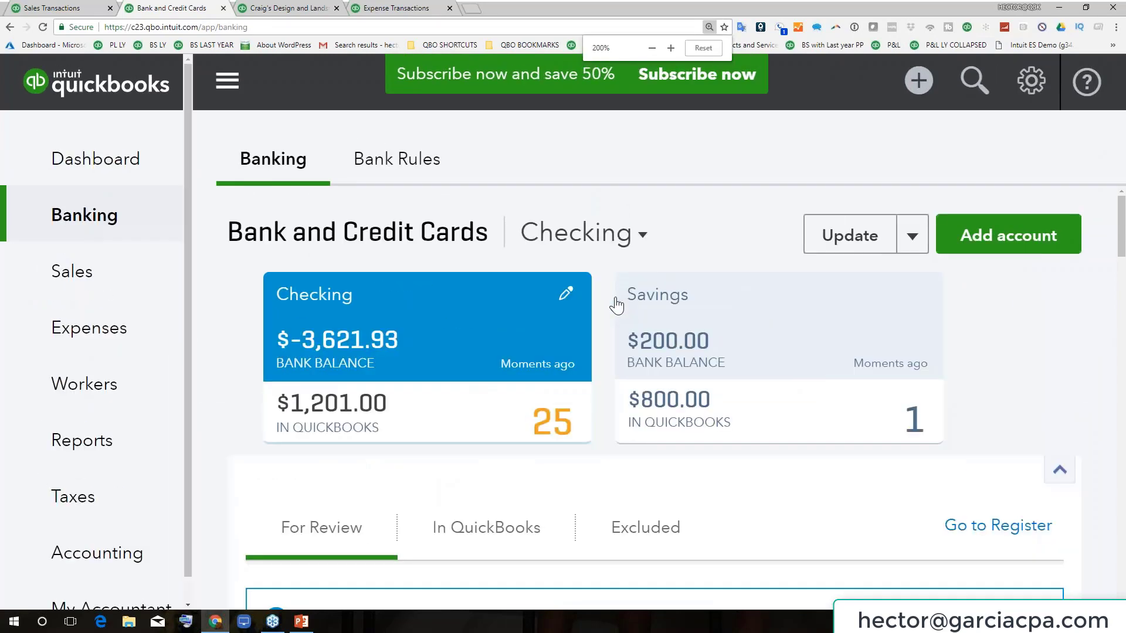
key("ctrl+minus")
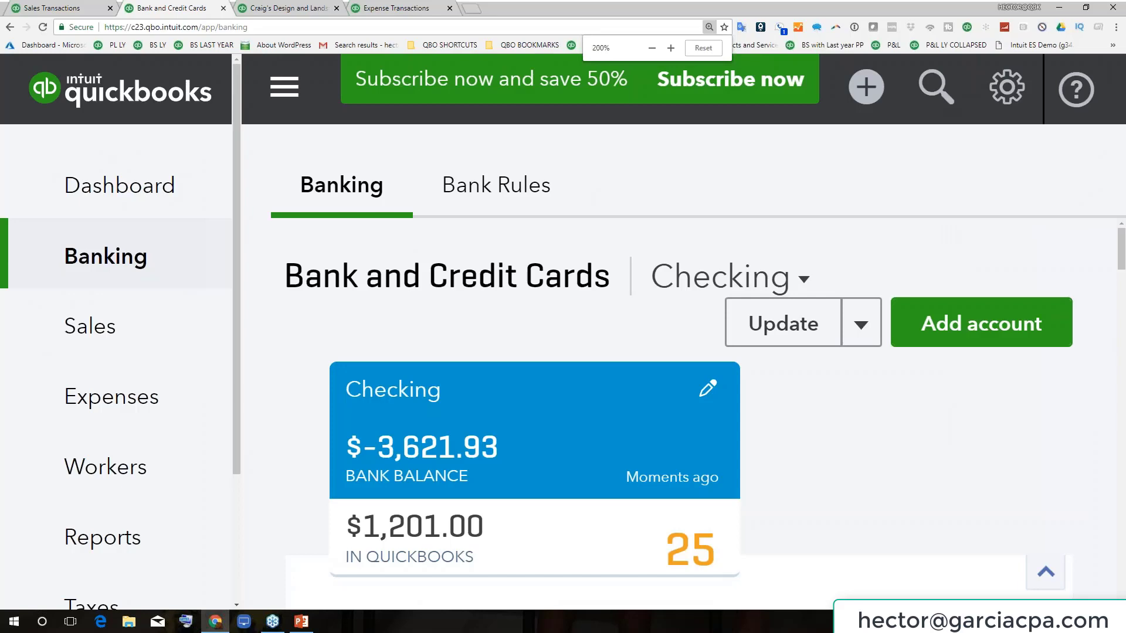
key("ctrl+minus")
key("ctrl+minus")
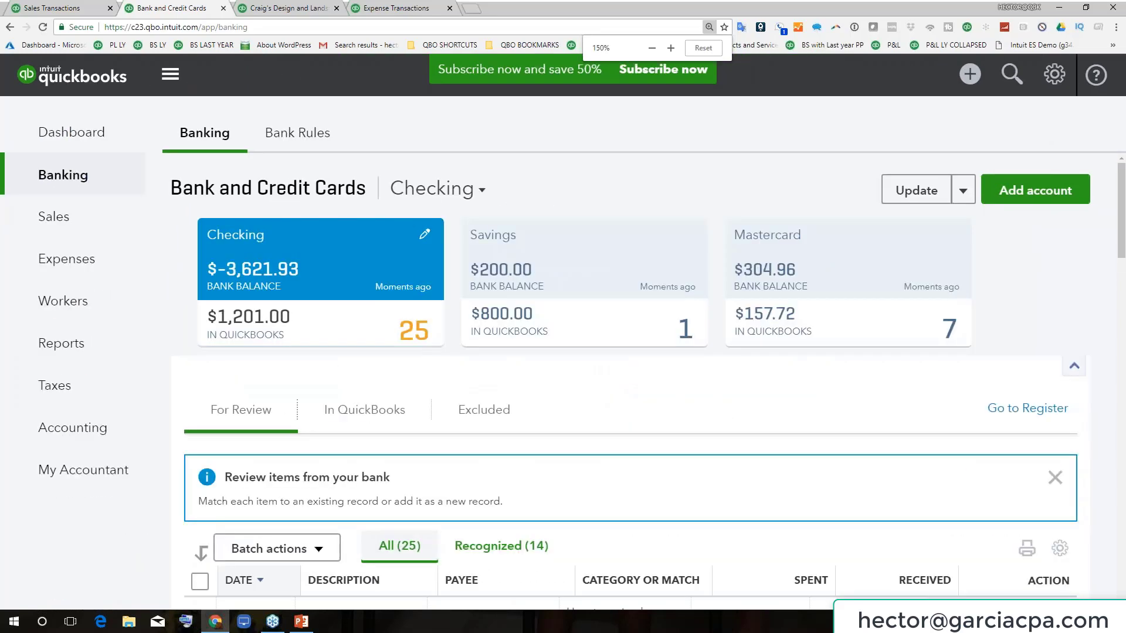
key("ctrl+minus")
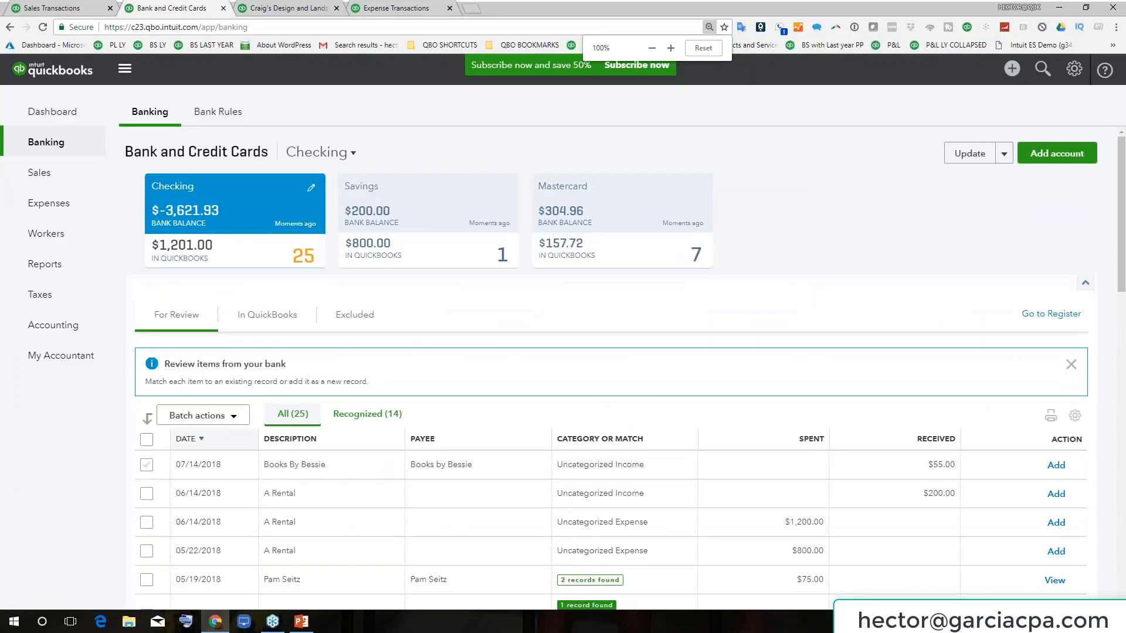
key("ctrl+minus")
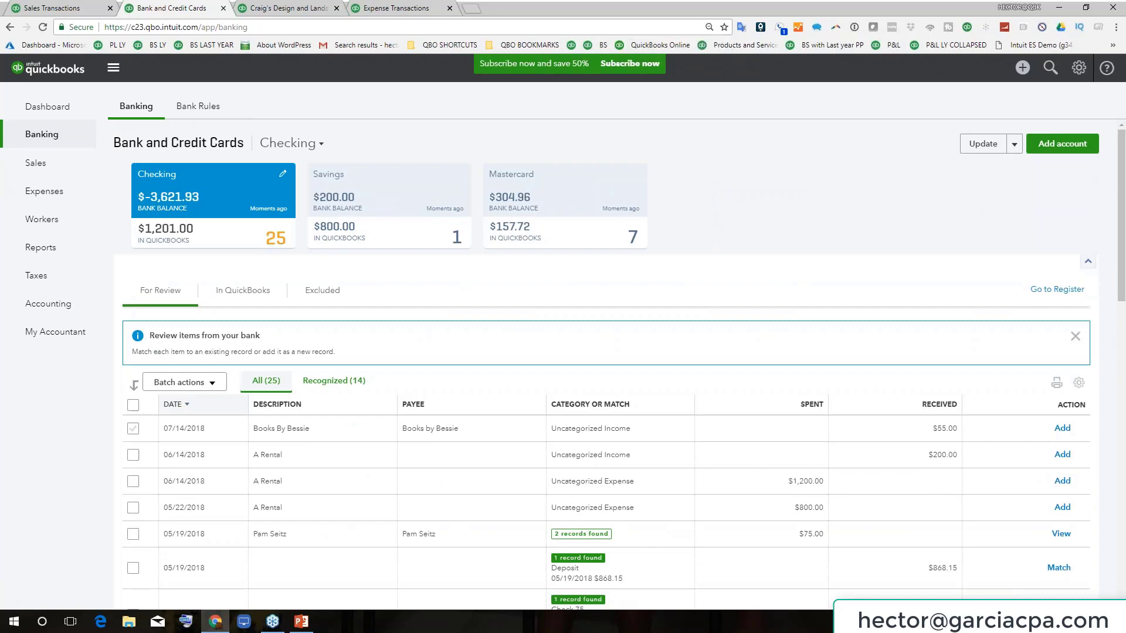
key("ctrl+plus")
key("ctrl+plus")
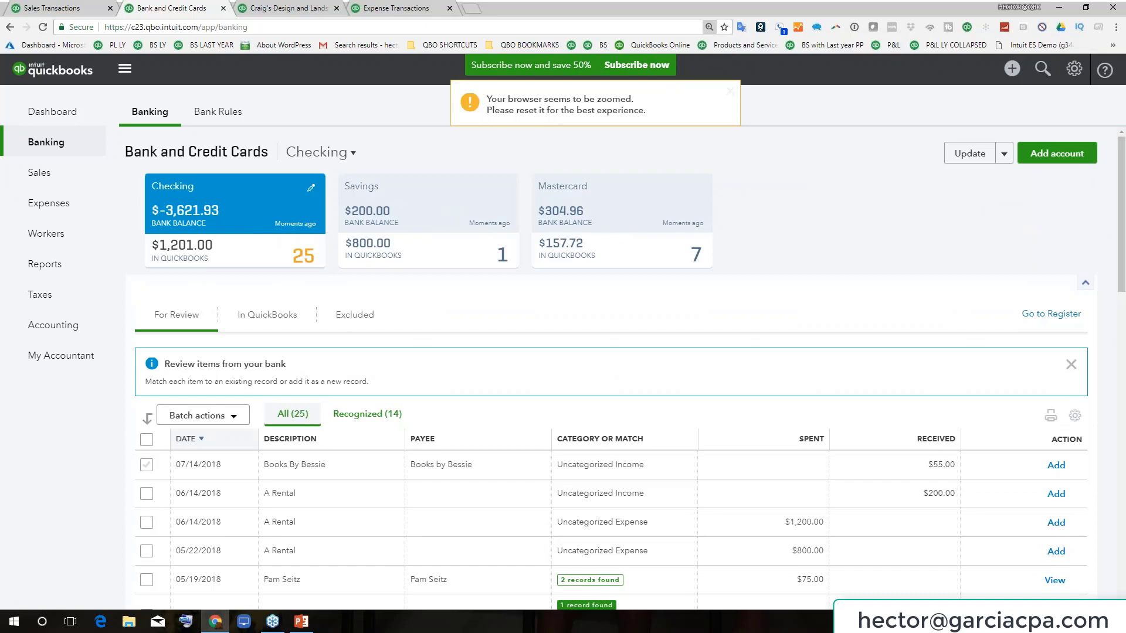
key("ctrl+plus")
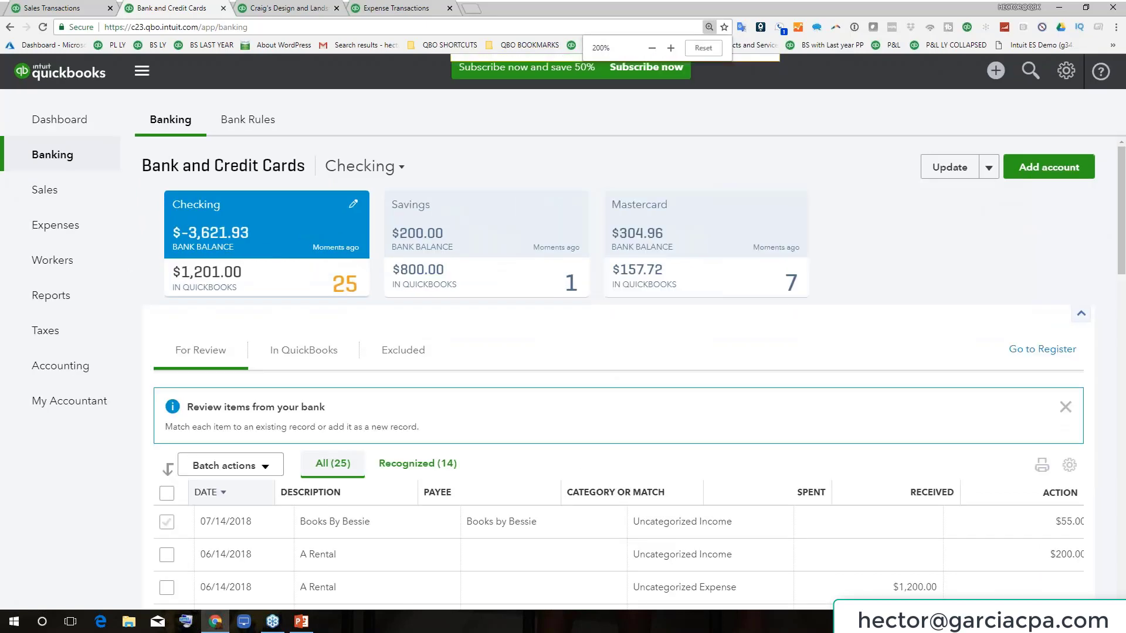
key("ctrl+plus")
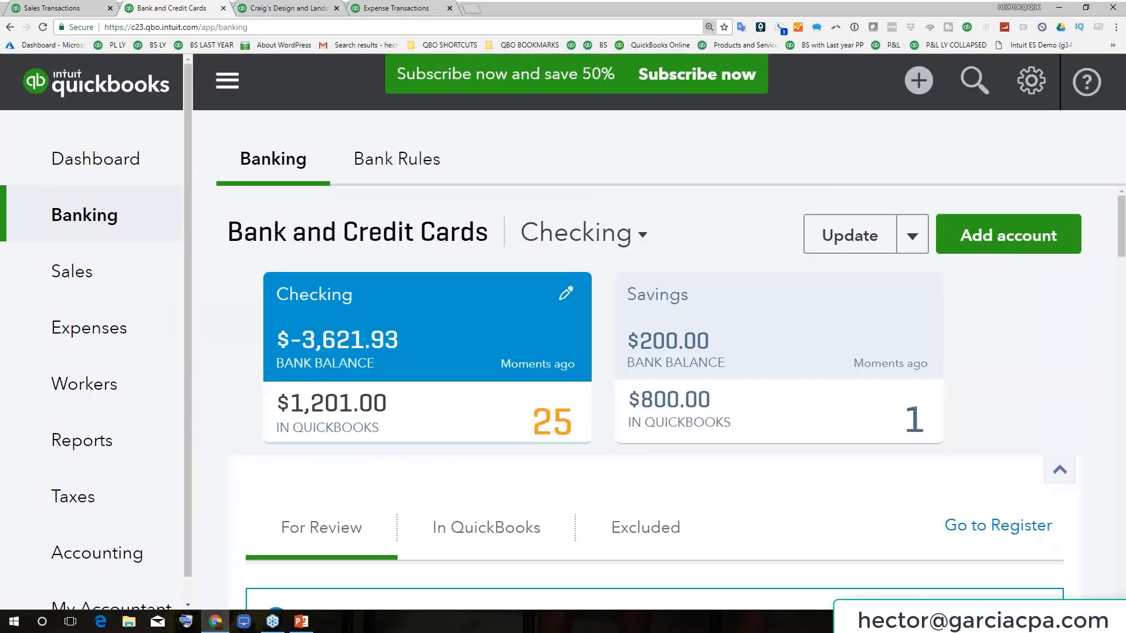
key("ctrl+plus")
key("ctrl+plus")
key("ctrl+plus")
key("ctrl+plus")
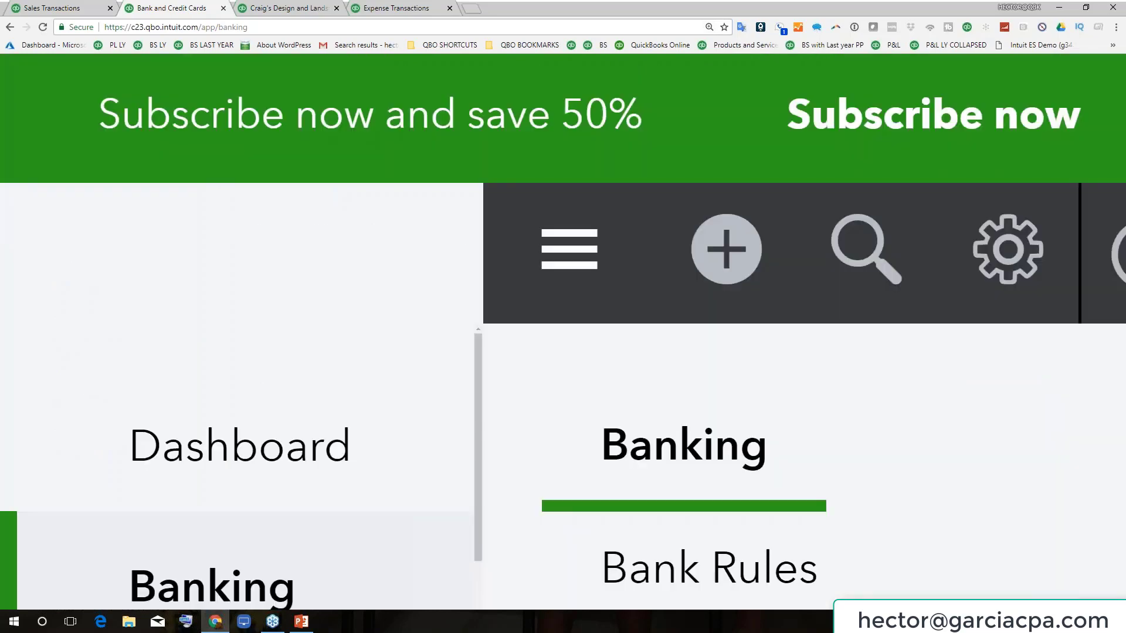
key("ctrl+0")
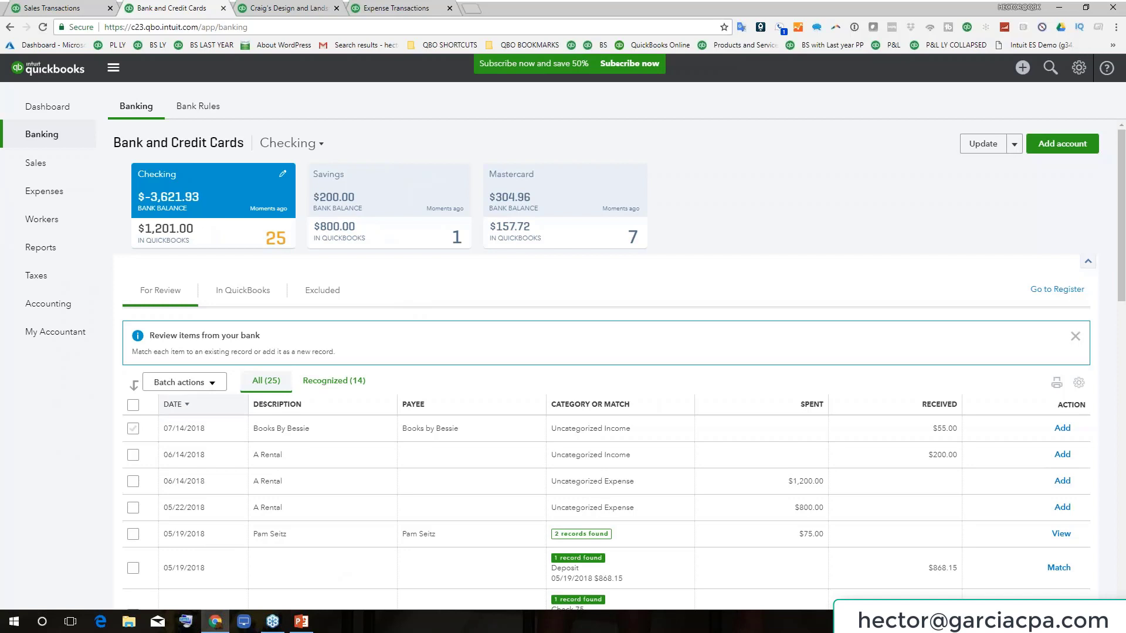
- Open the Chrome keyboard shortcuts help page and expand the Tab and window and Chrome feature sections
left_click(301, 622)
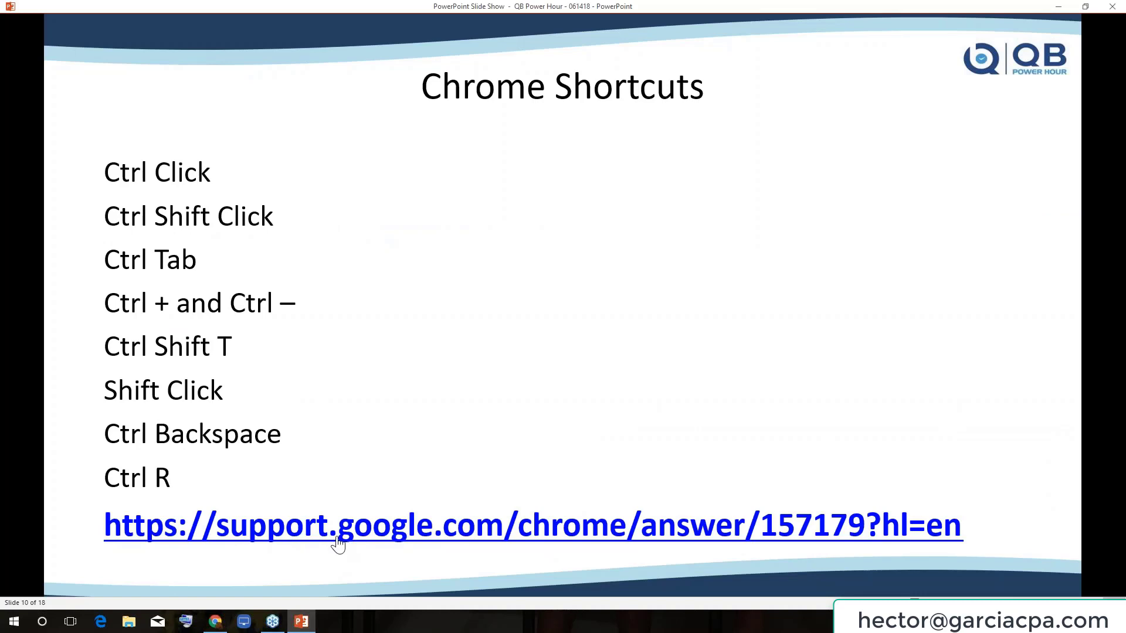
left_click(443, 531)
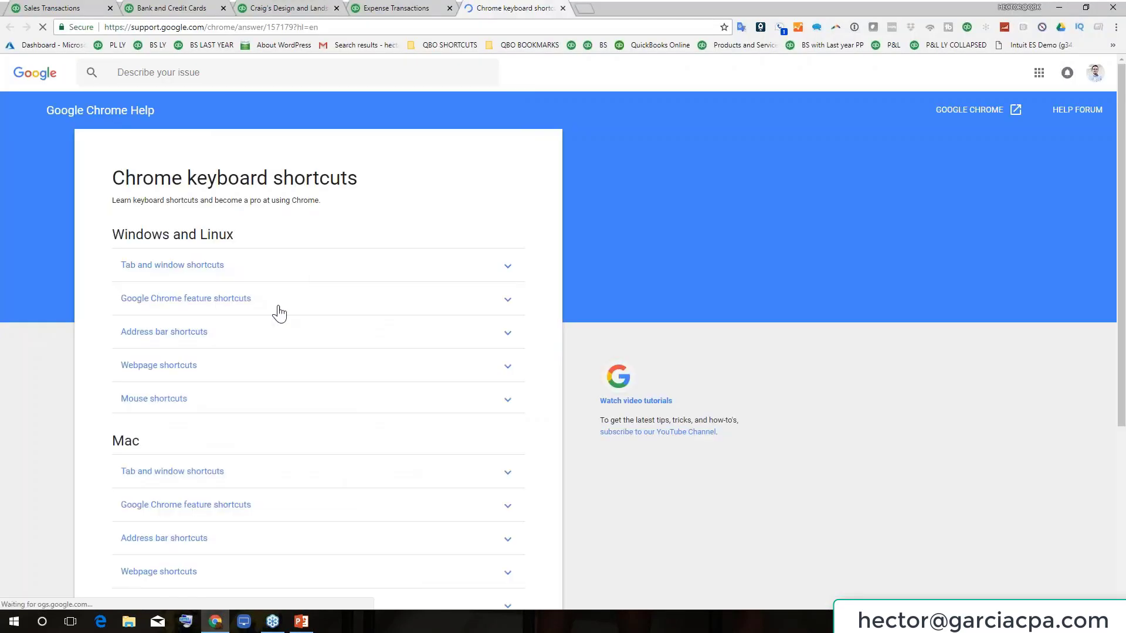
left_click(307, 270)
scroll(302, 309, "down", 2)
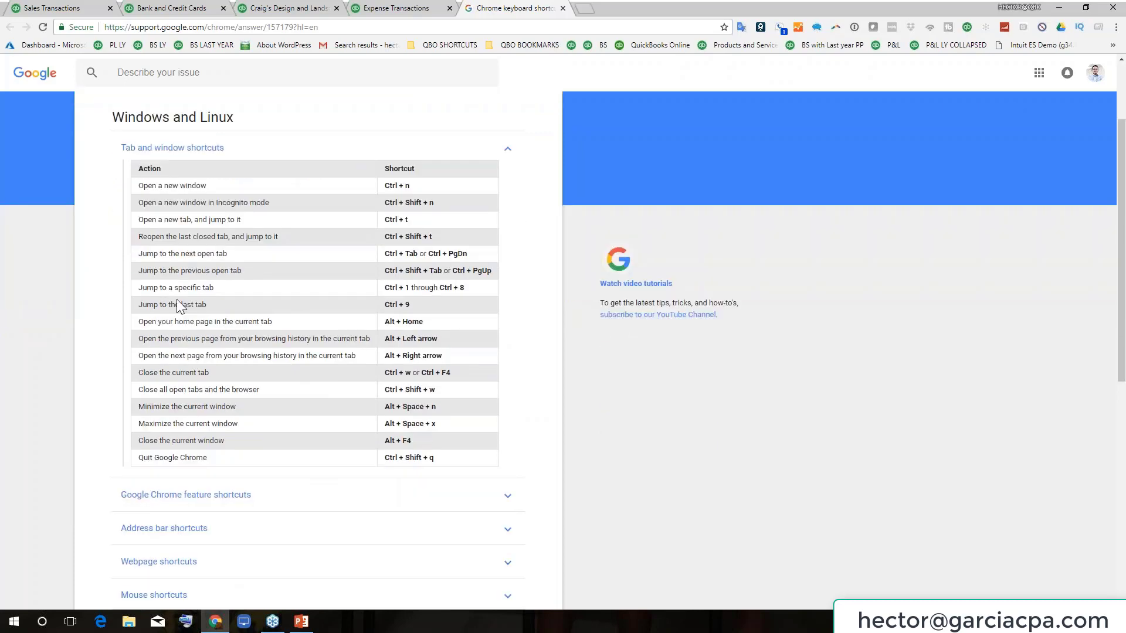
left_click(218, 496)
scroll(260, 428, "down", 2)
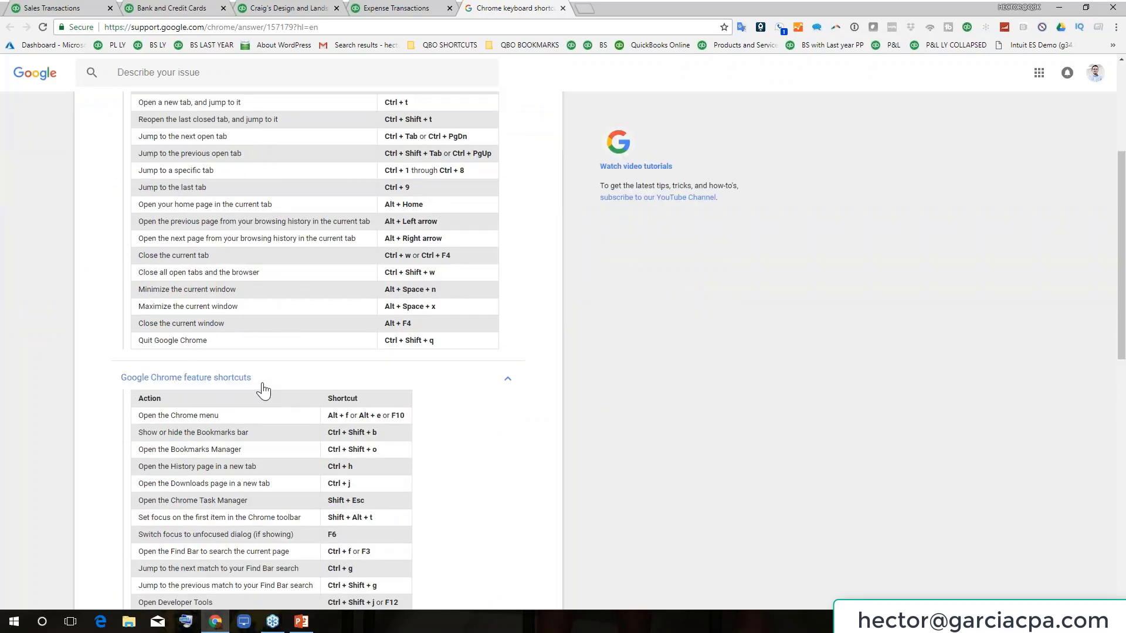
scroll(261, 384, "down", 4)
- Expand the Address bar and Webpage shortcuts sections on the help page
left_click(164, 488)
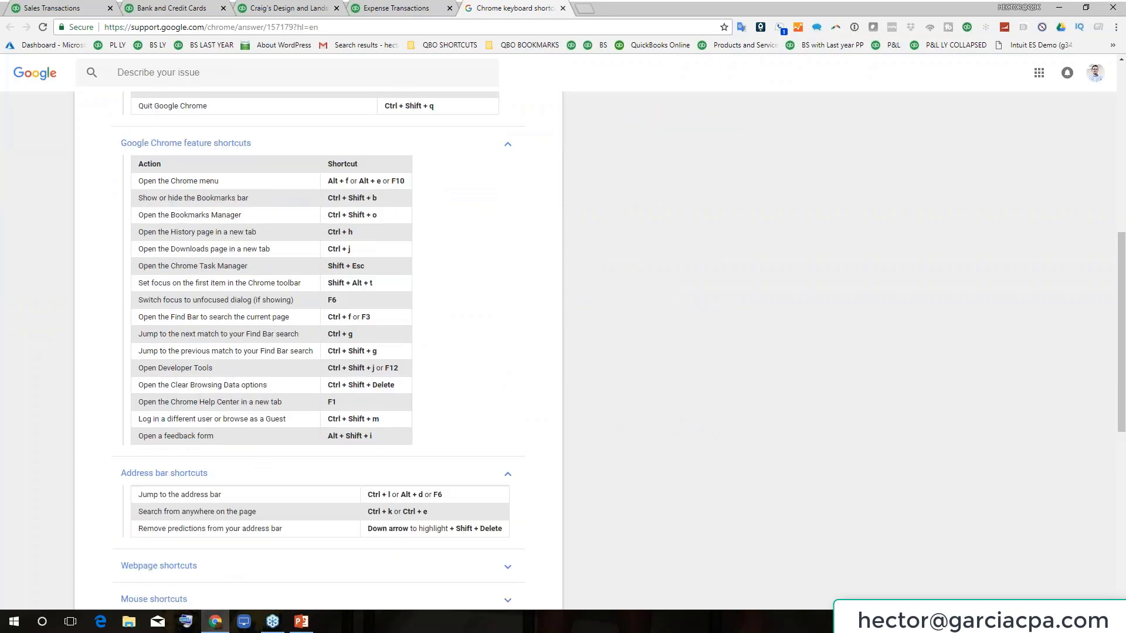
scroll(264, 410, "down", 6)
left_click(220, 332)
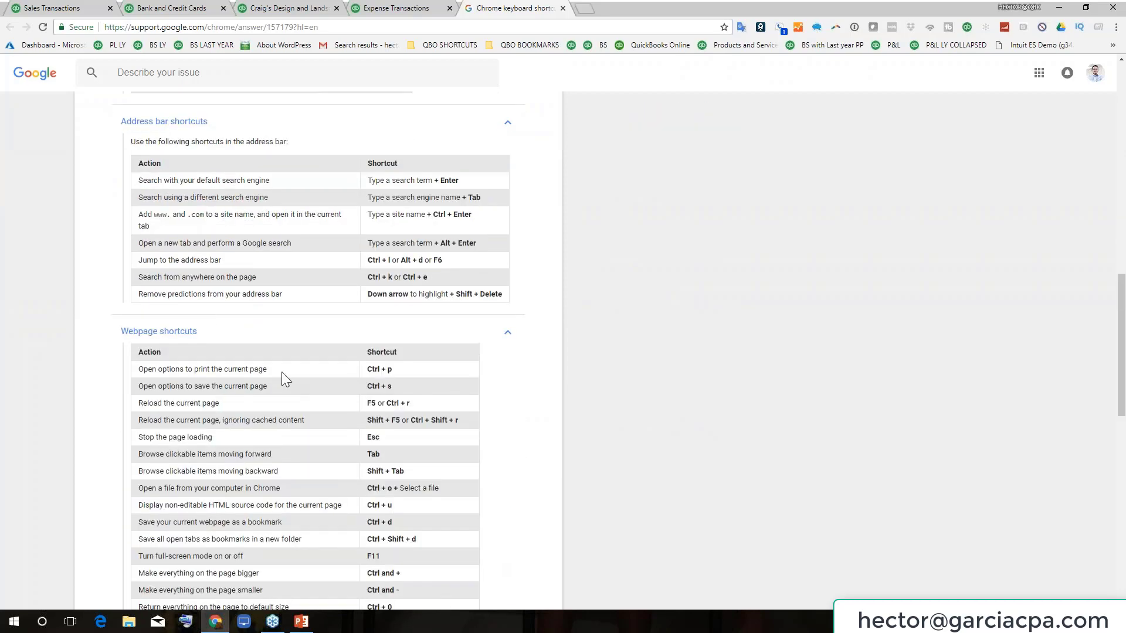
scroll(291, 381, "down", 5)
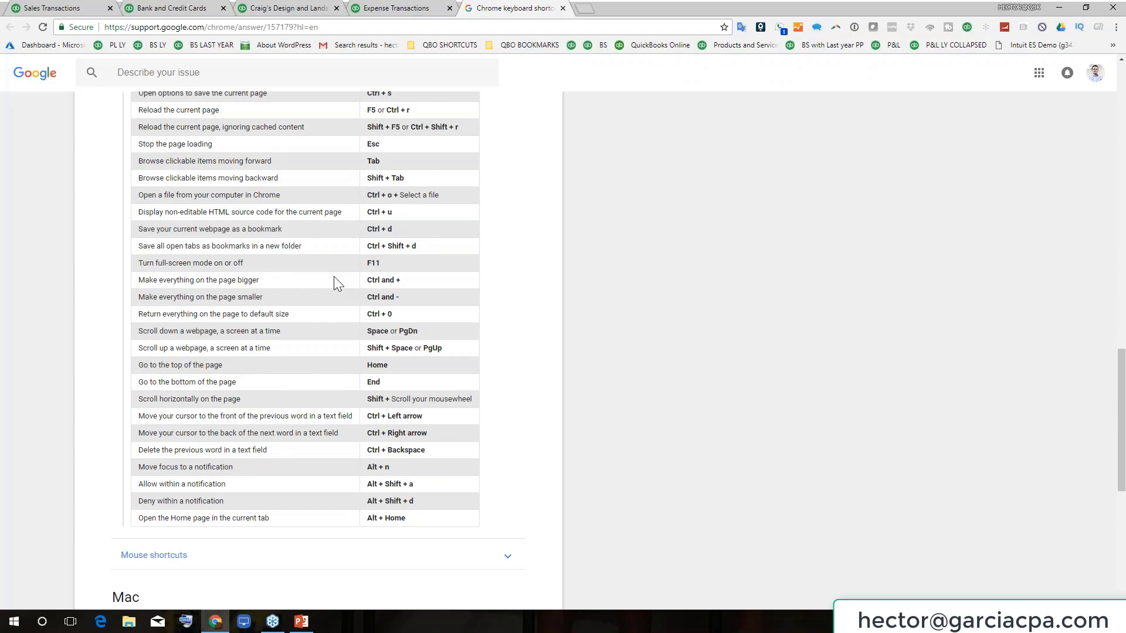
scroll(334, 284, "up", 20)
left_click(562, 9)
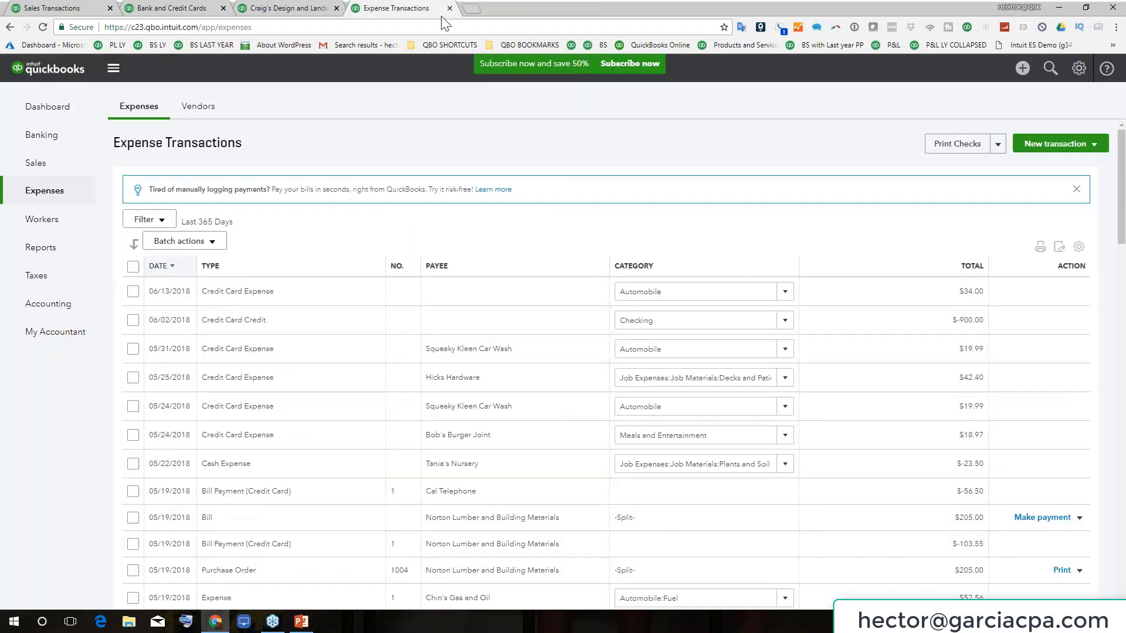